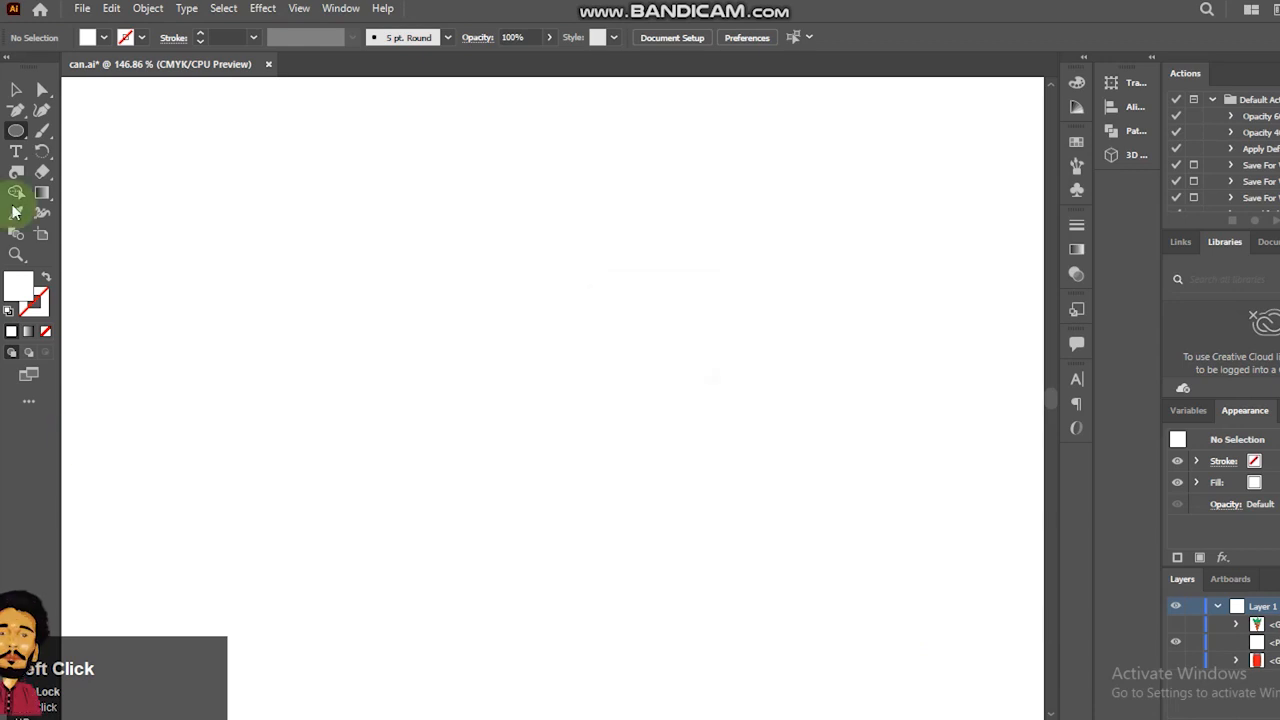
Draw a circle filled orange and pull its lowest anchor point downward to stretch it into an egg shape.
drag(549, 357, 671, 477)
click(107, 40)
click(160, 257)
click(42, 89)
drag(550, 477, 549, 580)
Convert the orange shape's lowest anchor point to a sharp corner and move the shape up the artboard.
right_click(28, 133)
click(90, 174)
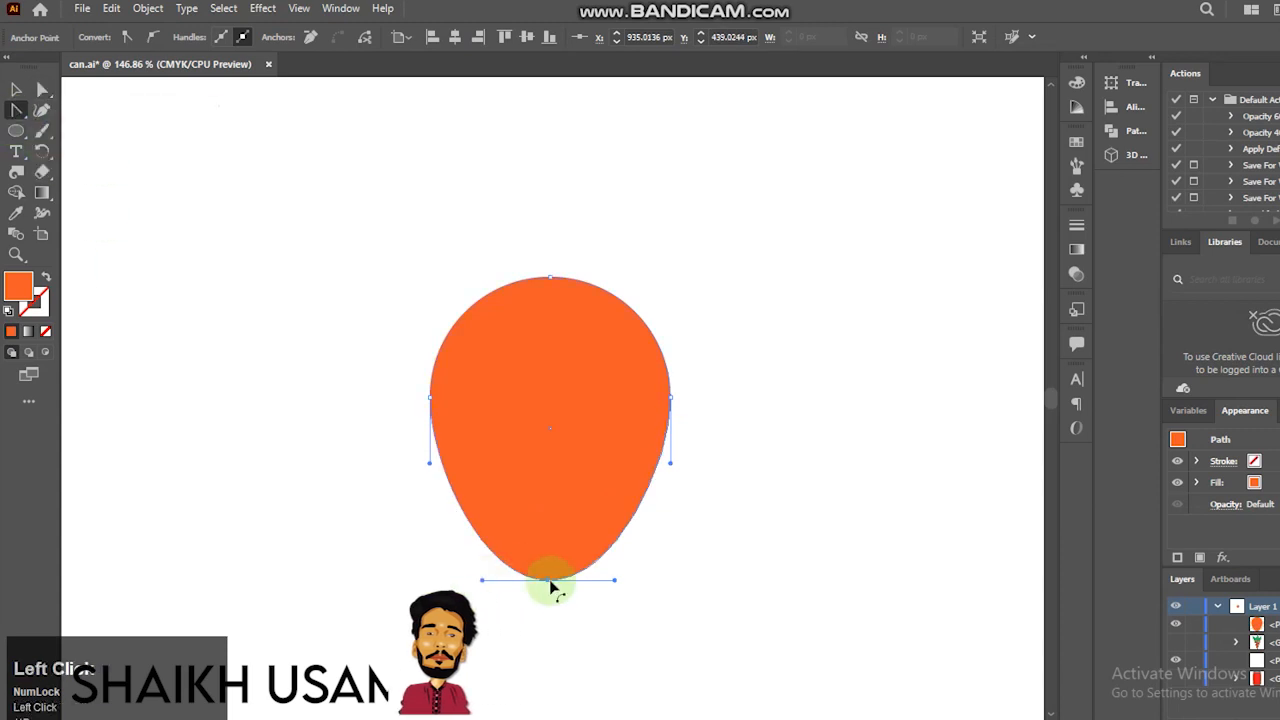
click(549, 580)
click(15, 94)
drag(466, 452, 466, 400)
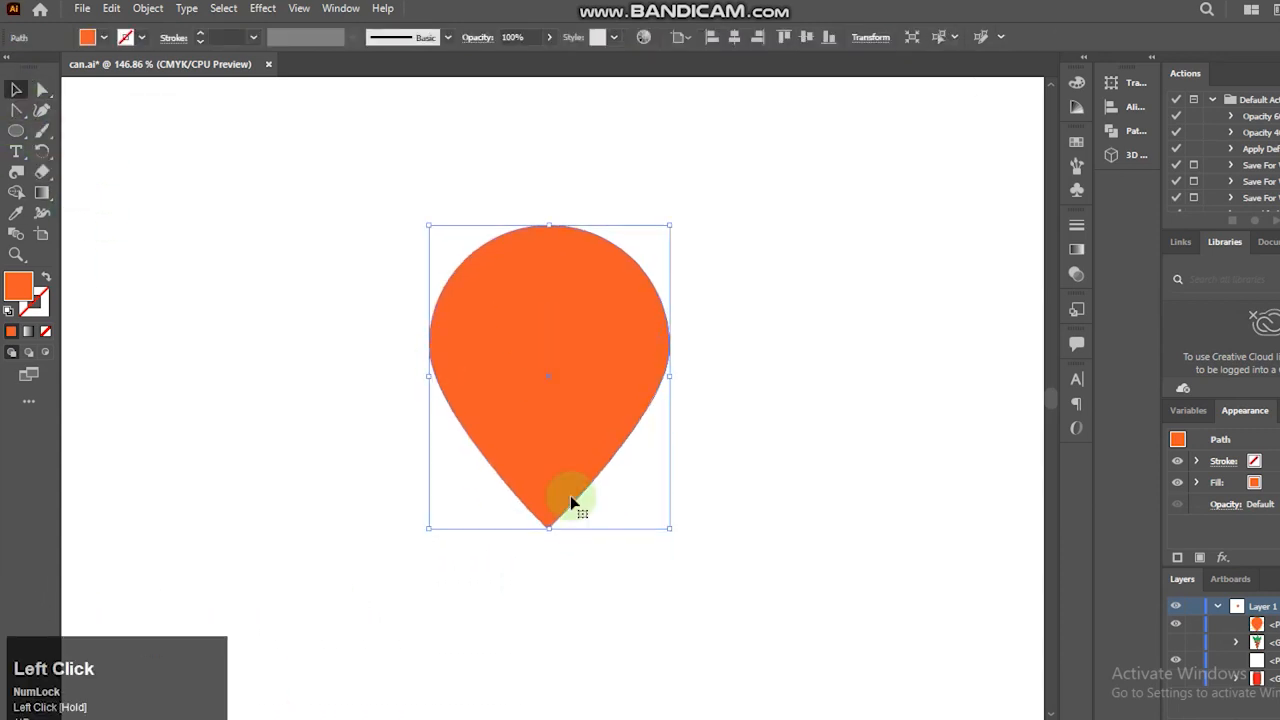
Extend the orange shape's tip further down, round the tip slightly, and shift the body a little to the right.
click(42, 89)
drag(549, 525, 549, 595)
drag(548, 574, 547, 550)
click(15, 89)
click(182, 346)
drag(494, 374, 503, 374)
Draw three concentric circles for an eye beside the body, filled white, black and white from largest to smallest.
click(16, 131)
mouse_move(286, 316)
mouse_down()
mouse_move(320, 350)
mouse_move(293, 322)
mouse_up()
click(90, 37)
click(33, 70)
click(16, 90)
click(283, 337)
click(94, 38)
click(45, 68)
click(104, 37)
click(33, 70)
Move the complete eye onto the left half of the orange body.
drag(217, 272, 322, 378)
drag(289, 328, 508, 371)
click(349, 467)
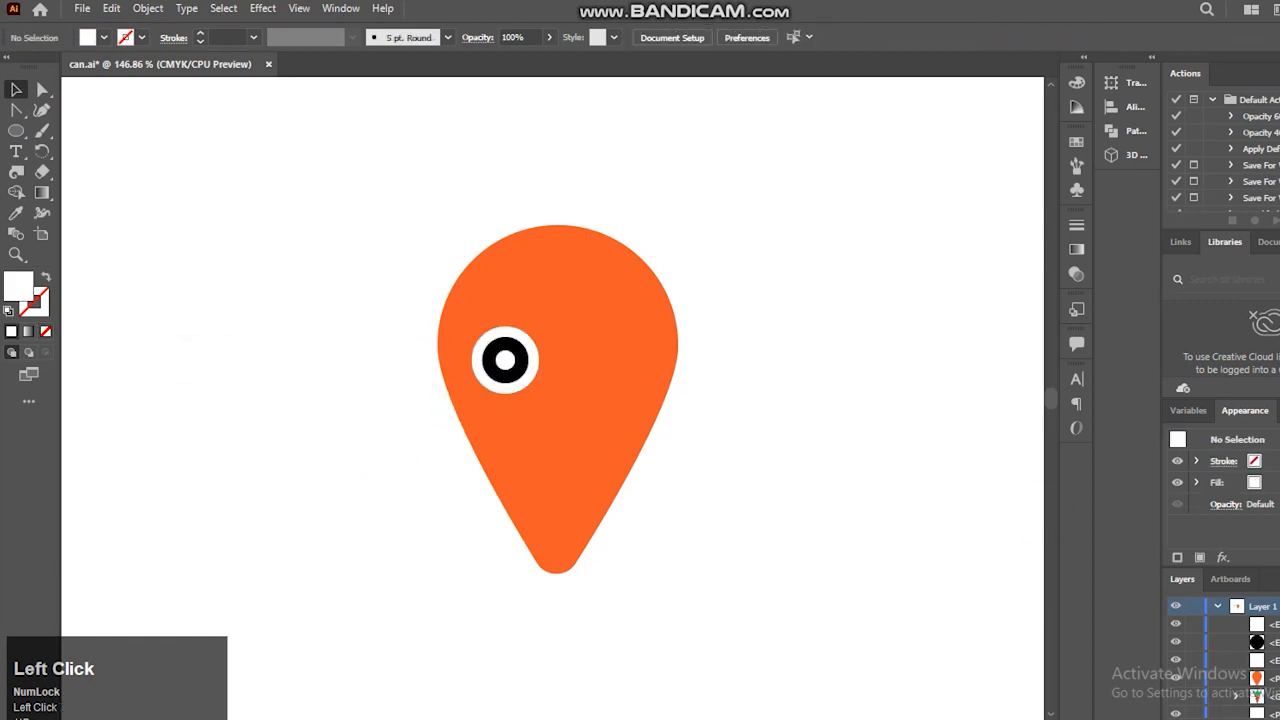
Nudge the black pupil slightly right and offset the small white highlight toward the pupil's upper right.
click(526, 358)
key(Right)
key(Right)
click(509, 366)
key(Right)
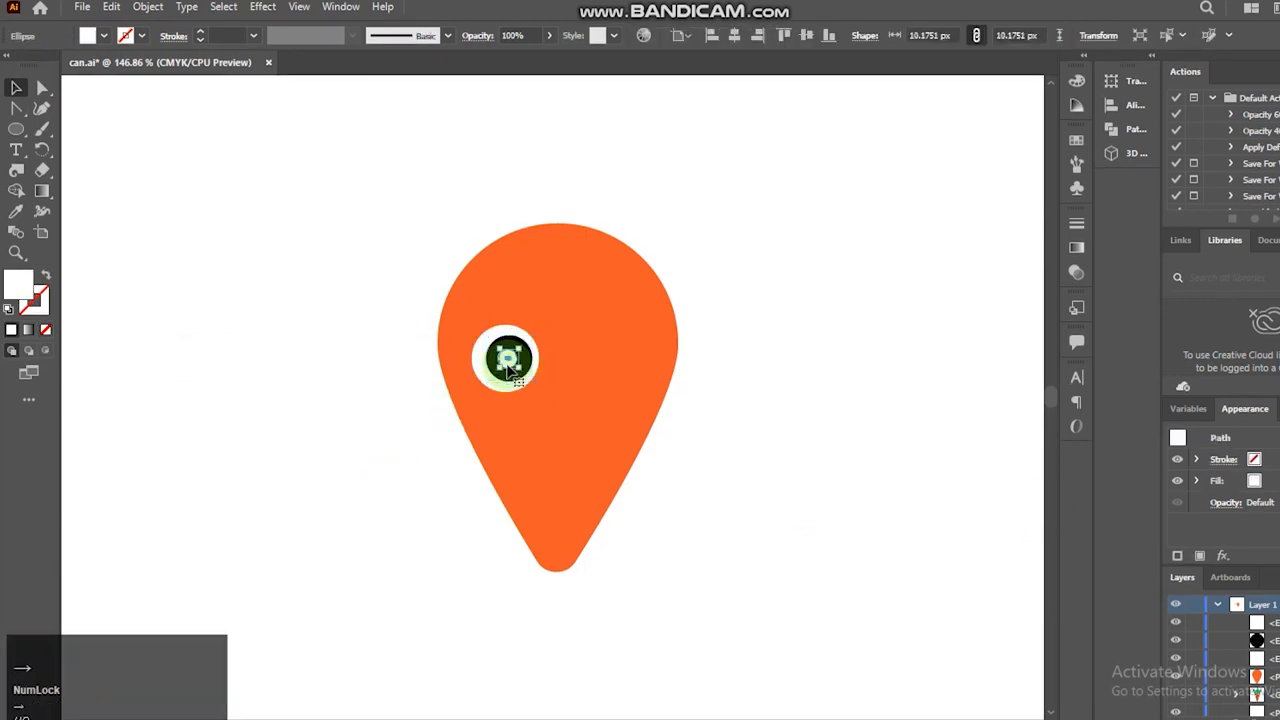
Group the eye's circles, create a reflected copy, and place it on the right half of the body.
shift+click(503, 374)
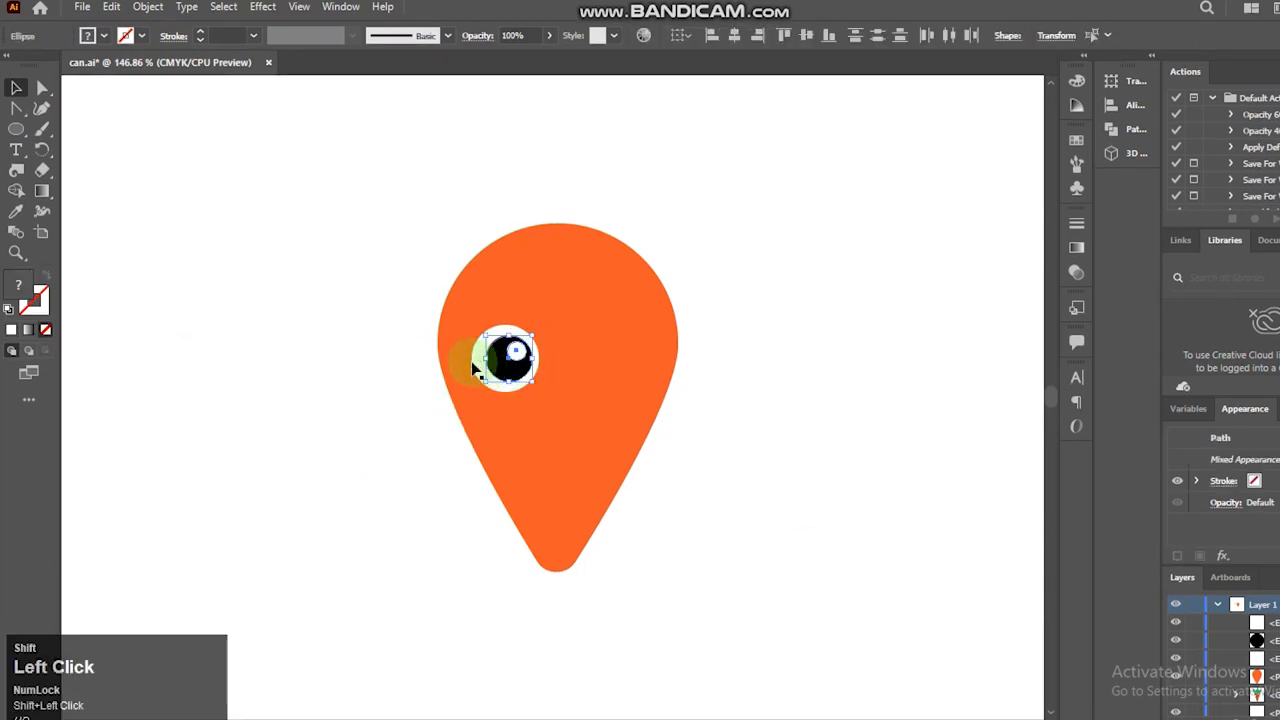
key(ctrl+g)
right_click(527, 377)
mouse_move(604, 573)
click(757, 634)
click(608, 417)
drag(507, 364, 604, 366)
click(679, 572)
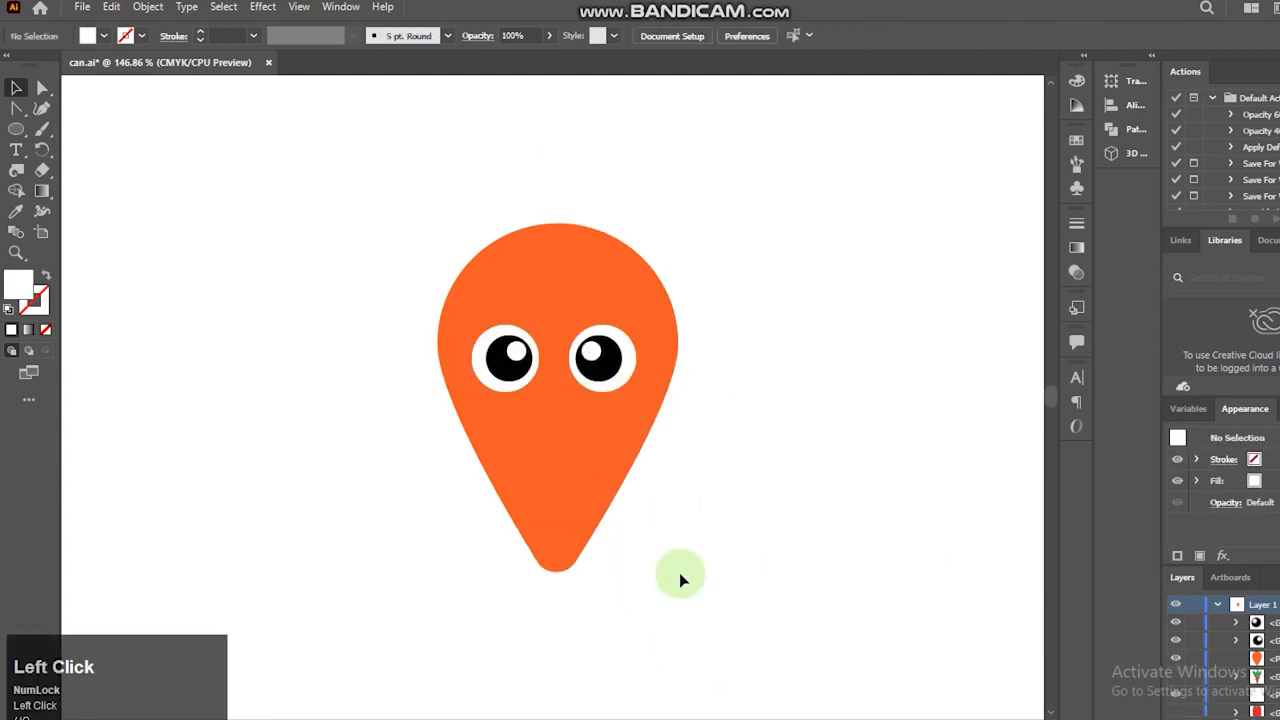
Draw a small rectangle beside the body for the mouth and fill it black.
click(16, 129)
click(94, 131)
drag(231, 303, 199, 354)
click(105, 35)
click(50, 60)
Duplicate the mouth shape in place, shift the copy down, and cut away the excess with the Shape Builder.
click(11, 89)
key(ctrl+c)
key(ctrl+f)
key(Down)
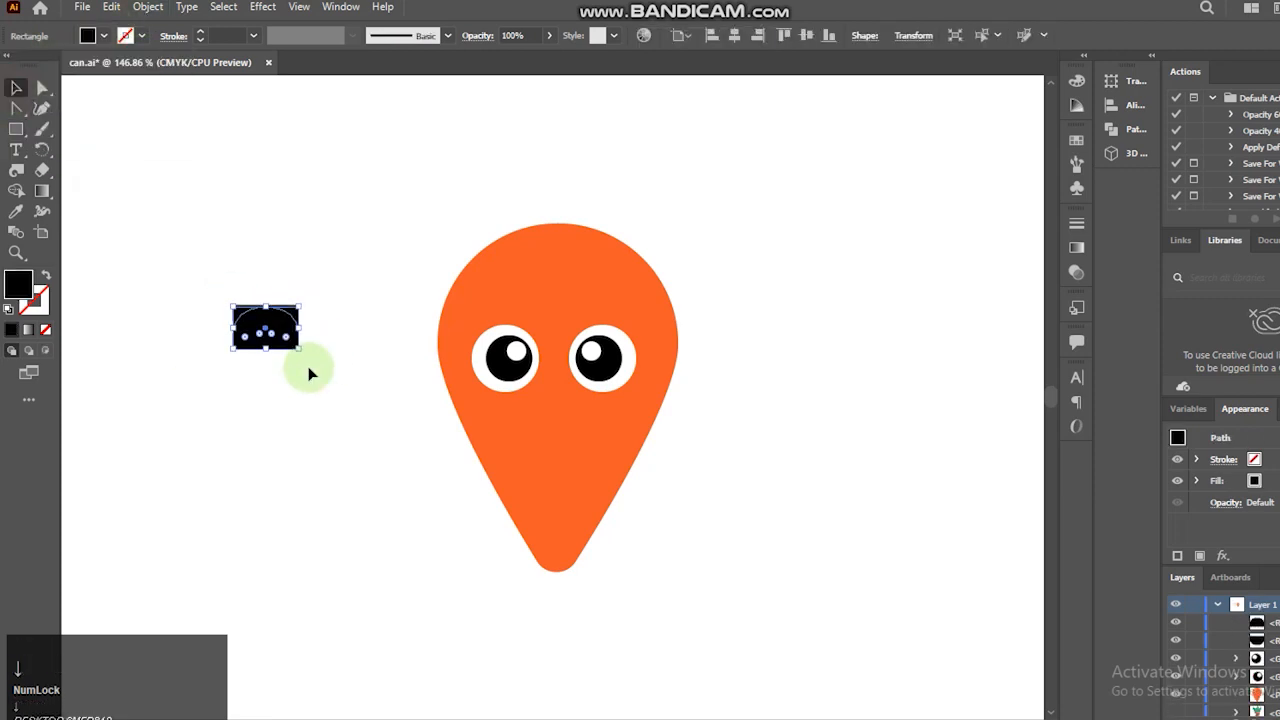
drag(309, 373, 276, 352)
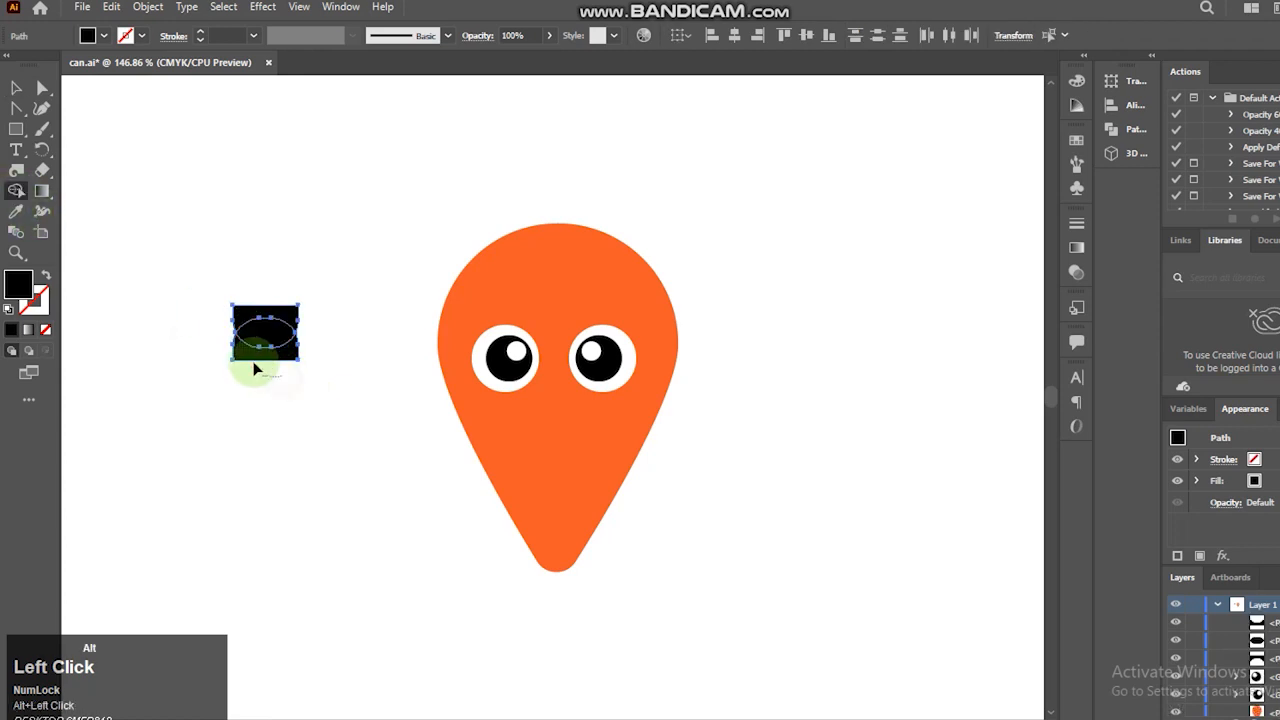
alt+click(272, 357)
Fill the tongue area in the lower part of the mouth with red.
click(15, 89)
click(188, 236)
click(266, 335)
click(90, 36)
click(65, 60)
click(166, 223)
click(278, 258)
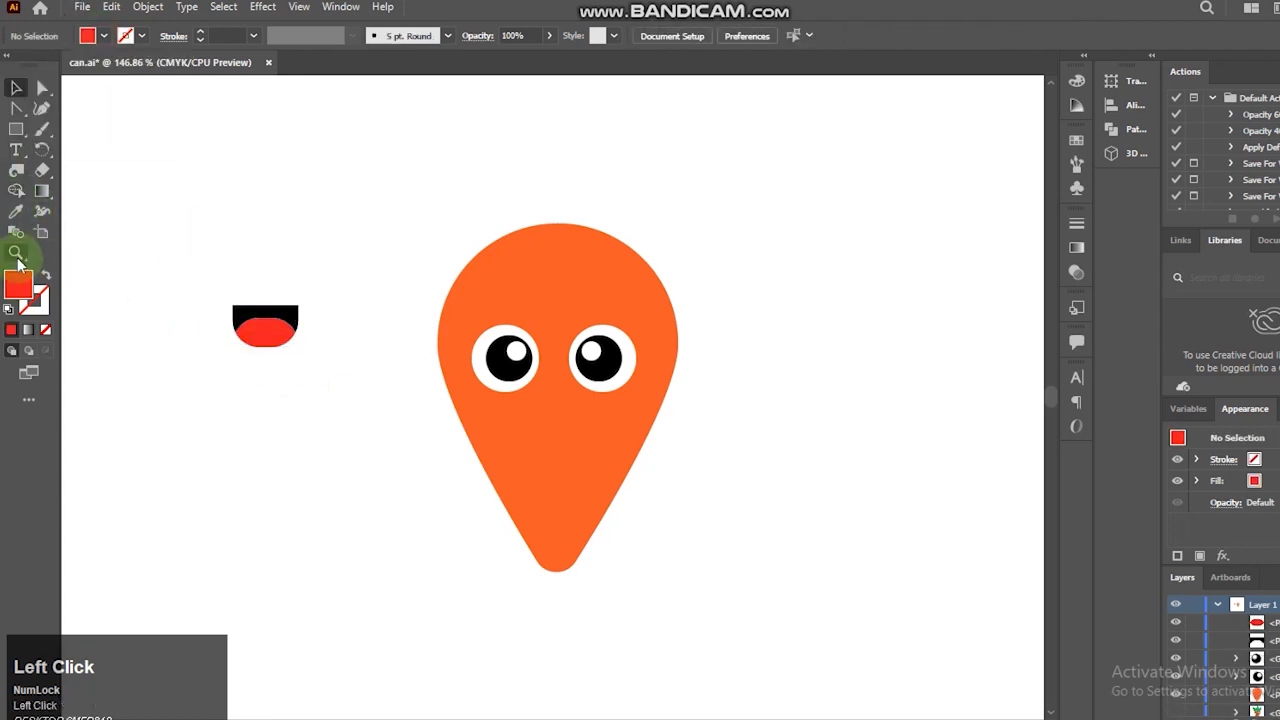
Create two rectangular teeth with rounded lower corners at the mouth's upper edge and fill them white.
click(16, 252)
drag(158, 272, 352, 376)
mouse_move(629, 323)
mouse_down()
mouse_move(497, 271)
mouse_move(540, 354)
mouse_move(503, 309)
mouse_move(606, 311)
mouse_move(608, 323)
mouse_move(588, 312)
mouse_up()
click(527, 343)
shift+click(456, 343)
click(16, 89)
click(89, 36)
click(34, 65)
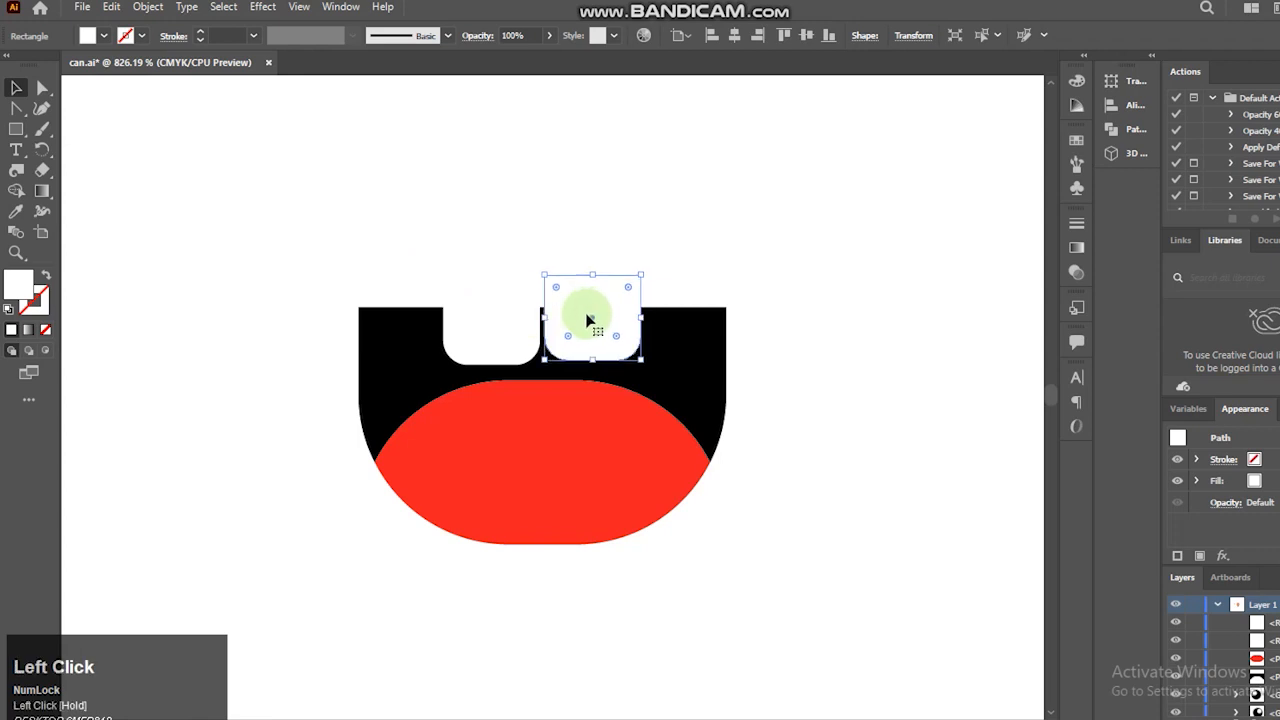
Delete the right tooth and replace it with a copy of the left tooth placed beside it.
key(Delete)
click(491, 325)
key(ctrl+c)
key(ctrl+f)
drag(491, 326, 597, 328)
Group the two teeth and center them horizontally with the mouth and tongue.
drag(392, 268, 680, 294)
key(ctrl+z)
key(ctrl+g)
drag(300, 280, 450, 530)
click(737, 36)
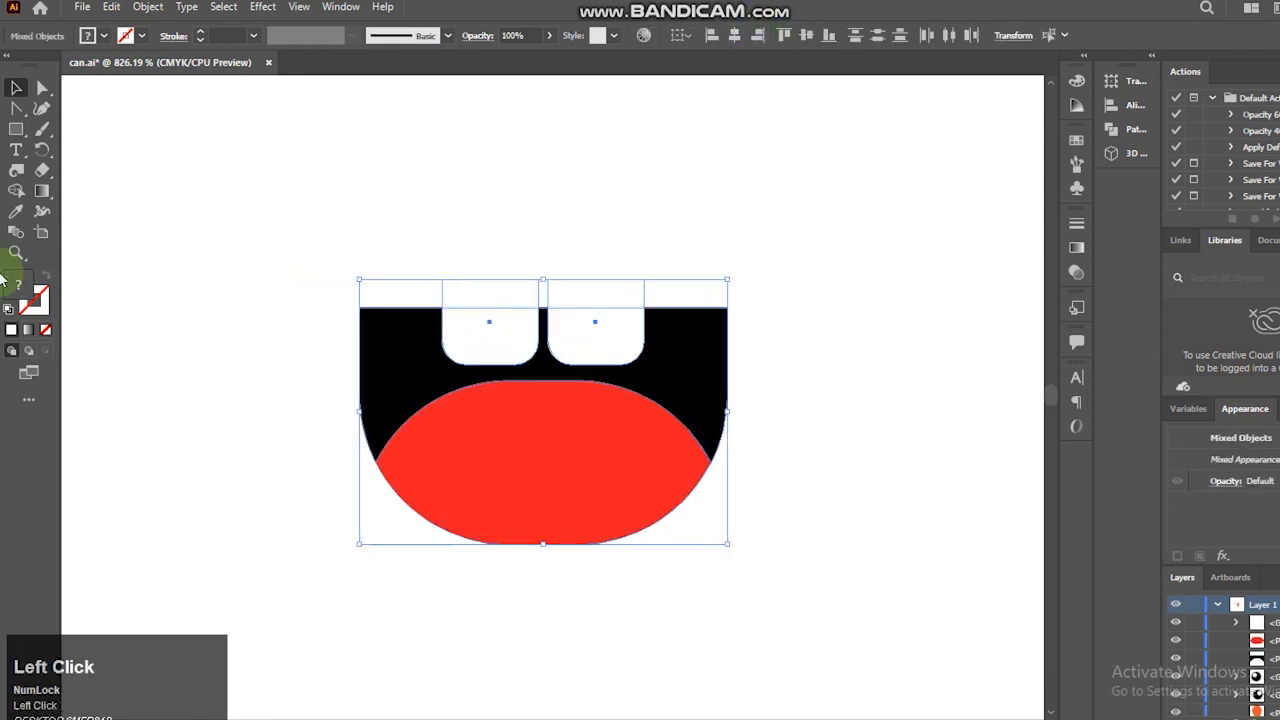
Trim the parts of the teeth that extend above the mouth with the Shape Builder.
click(16, 190)
drag(192, 250, 662, 300)
click(18, 87)
click(280, 250)
Round the two upper corners of the black mouth shape.
click(370, 320)
click(41, 90)
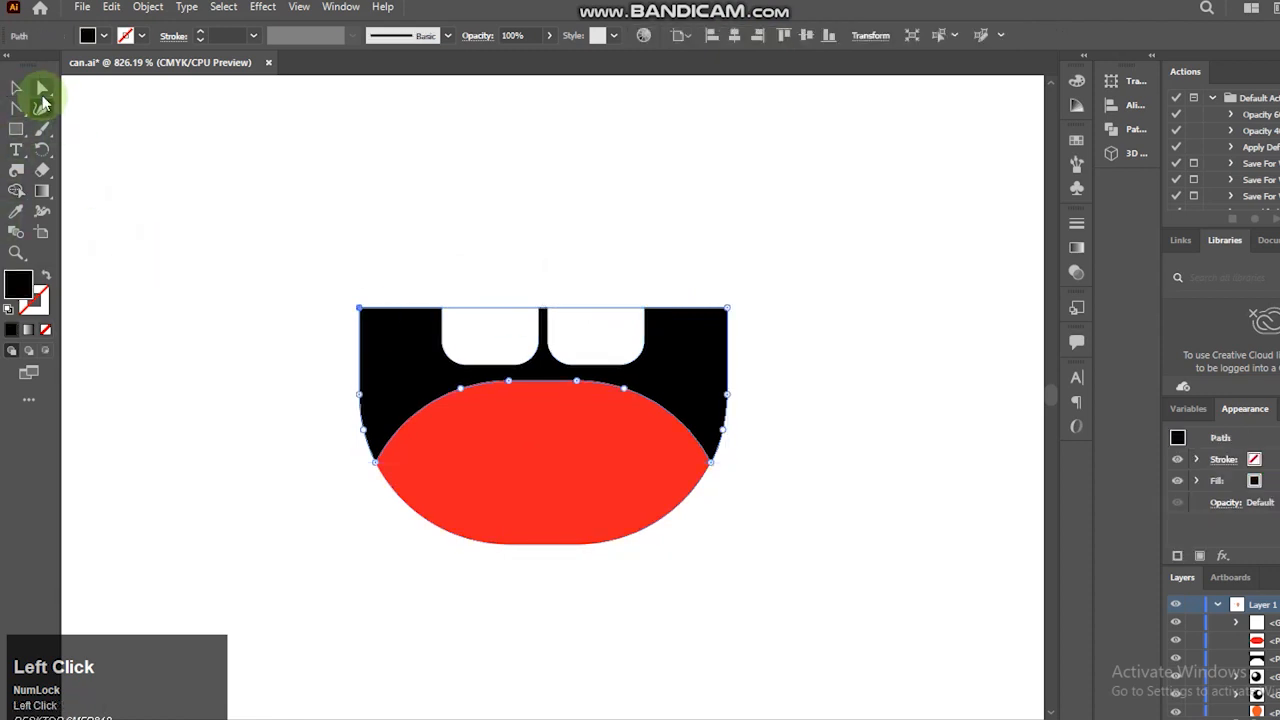
click(370, 320)
shift+click(717, 320)
drag(717, 320, 682, 366)
click(16, 88)
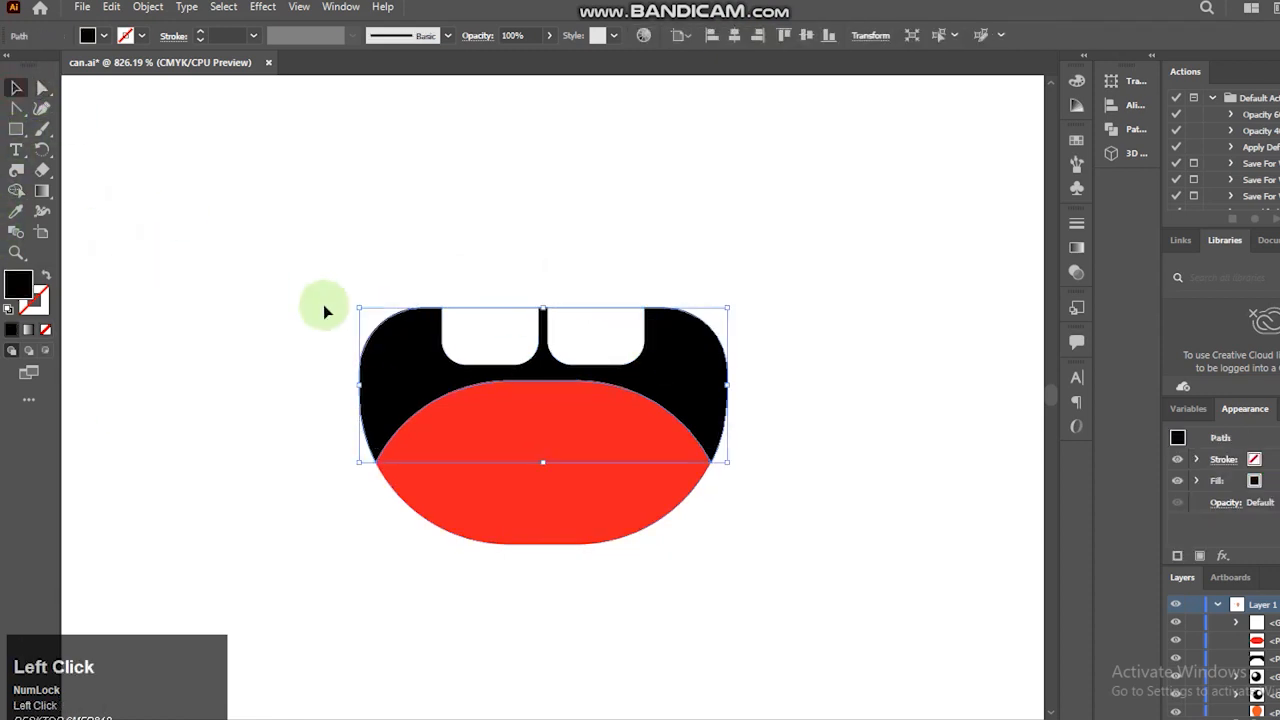
Move the complete mouth with tongue and teeth onto the body, centered below the eyes.
drag(325, 306, 580, 534)
key(ctrl+1)
key(space)
drag(650, 604, 462, 590)
click(16, 253)
drag(286, 265, 707, 622)
click(17, 88)
drag(306, 302, 659, 420)
click(285, 450)
Draw a curved green leaf with the Pen tool, rising to the upper right from the top of the body.
key(space)
drag(285, 450, 164, 559)
right_click(17, 109)
click(72, 112)
click(557, 302)
drag(668, 160, 731, 163)
click(668, 160)
drag(675, 212, 632, 248)
click(675, 213)
click(594, 293)
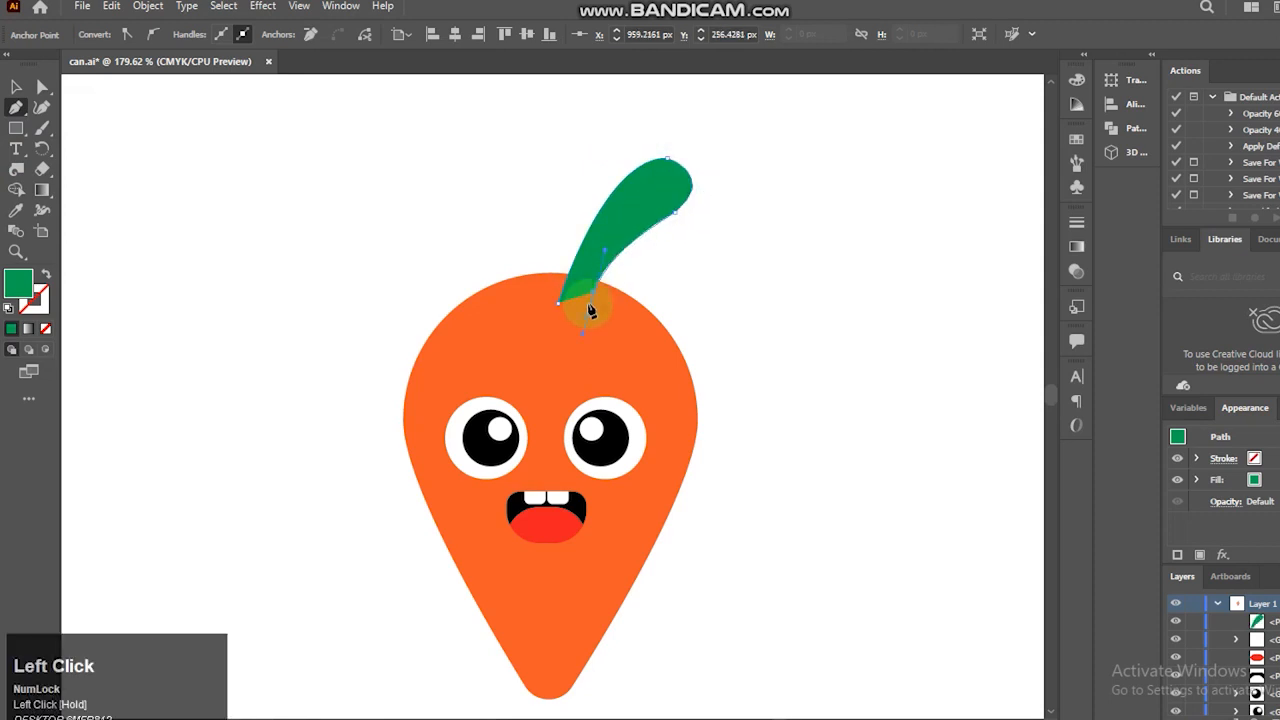
Duplicate the green leaf, then shrink and rotate the copy into a lower leaf on the right.
click(18, 89)
drag(692, 230, 728, 251)
right_click(663, 197)
click(756, 186)
drag(731, 186, 758, 229)
drag(688, 252, 656, 270)
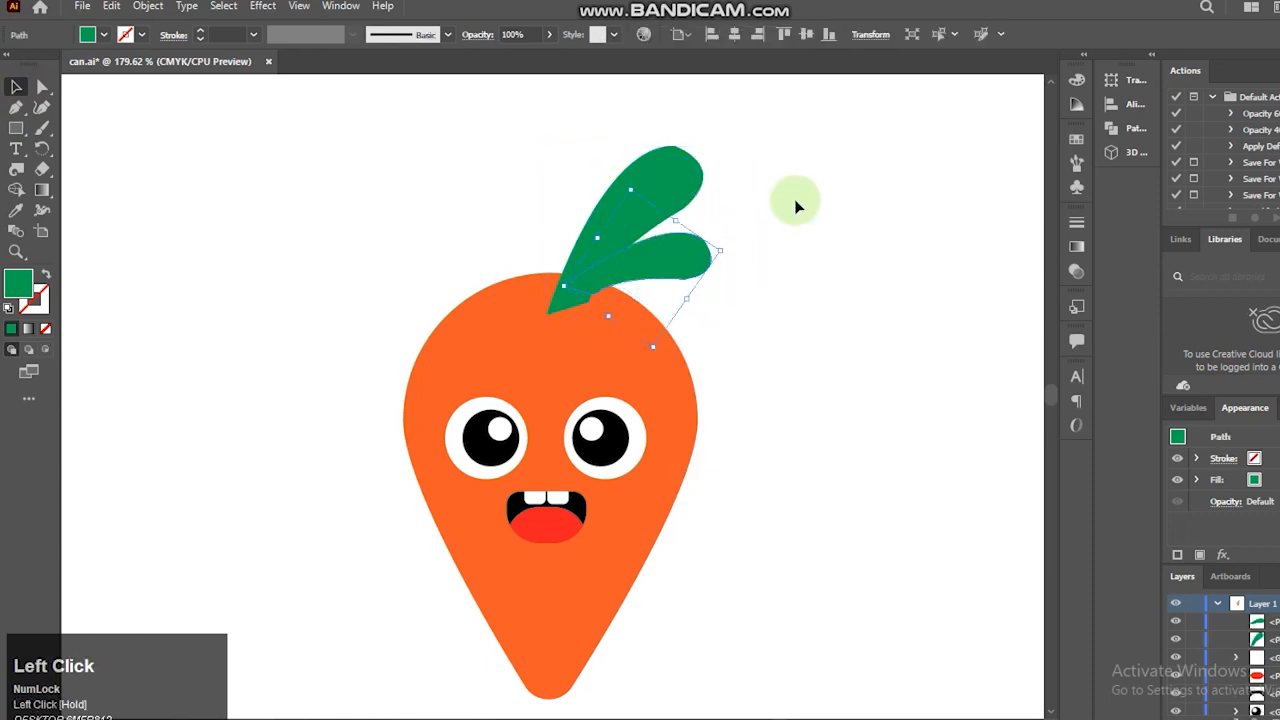
Try to make a vertically reflected copy of the two leaves and move it left, and undo it.
drag(622, 138, 742, 262)
right_click(706, 382)
mouse_move(690, 473)
click(865, 536)
click(609, 417)
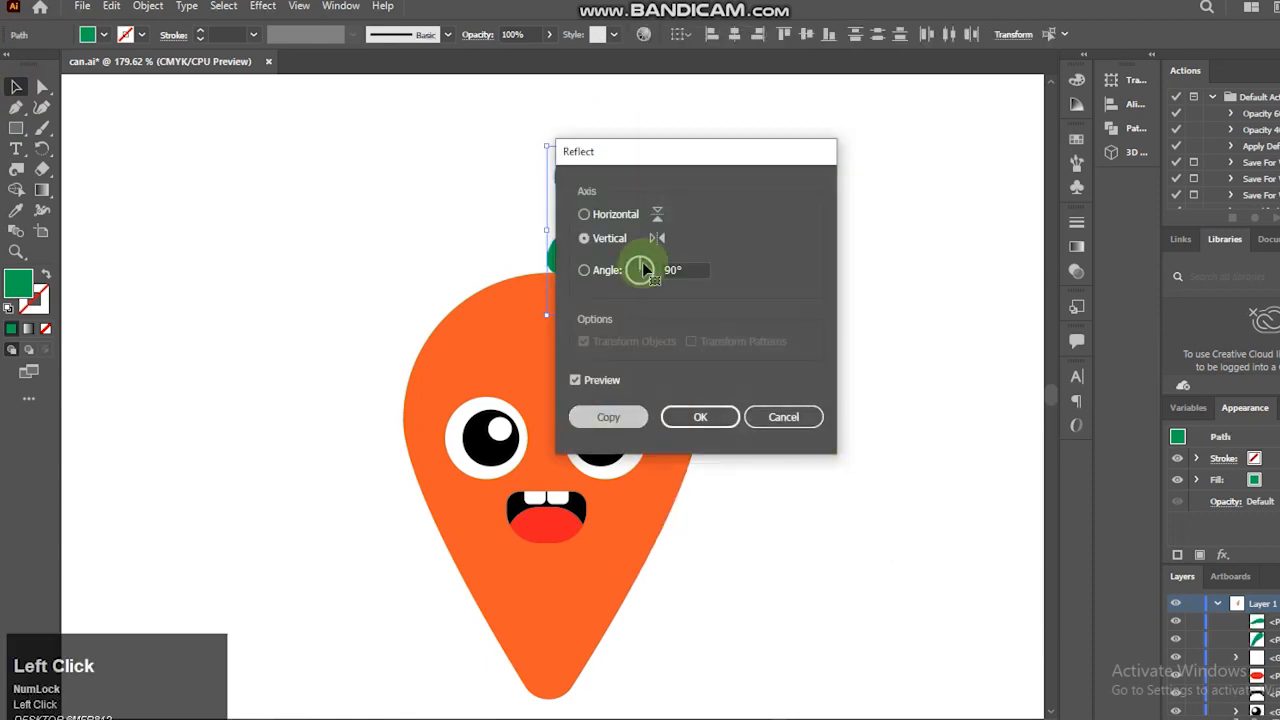
shift+click(565, 260)
drag(576, 265, 431, 253)
key(ctrl+z)
key(ctrl+z)
Create a vertically reflected copy of the two leaves and place it on the left side of the body's top.
right_click(691, 234)
mouse_move(786, 483)
click(890, 546)
click(613, 418)
drag(658, 251, 521, 250)
Select all four leaves and arrange them behind the orange body.
drag(280, 168, 661, 214)
right_click(661, 216)
mouse_move(720, 477)
click(900, 546)
click(820, 391)
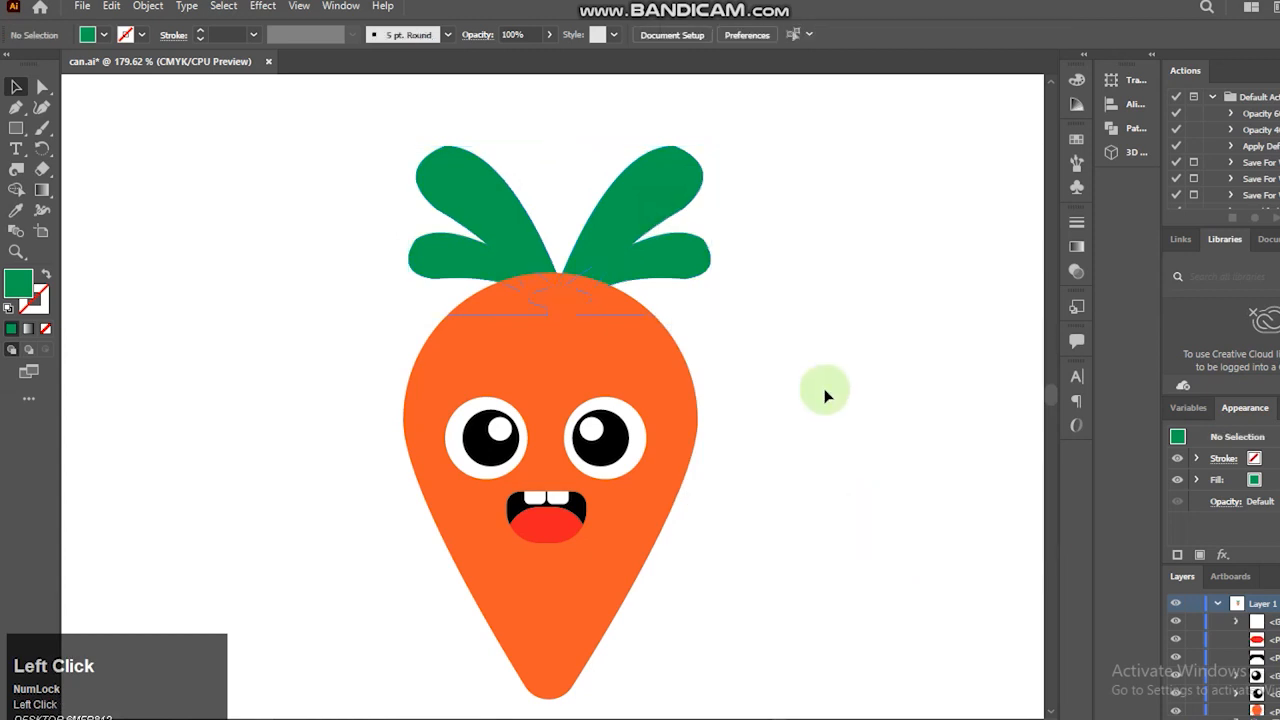
Add a nearly upright leaf in the middle of the leaf cluster from a rotated copy of a large leaf.
click(480, 200)
drag(617, 350, 547, 290)
click(547, 290)
click(543, 177)
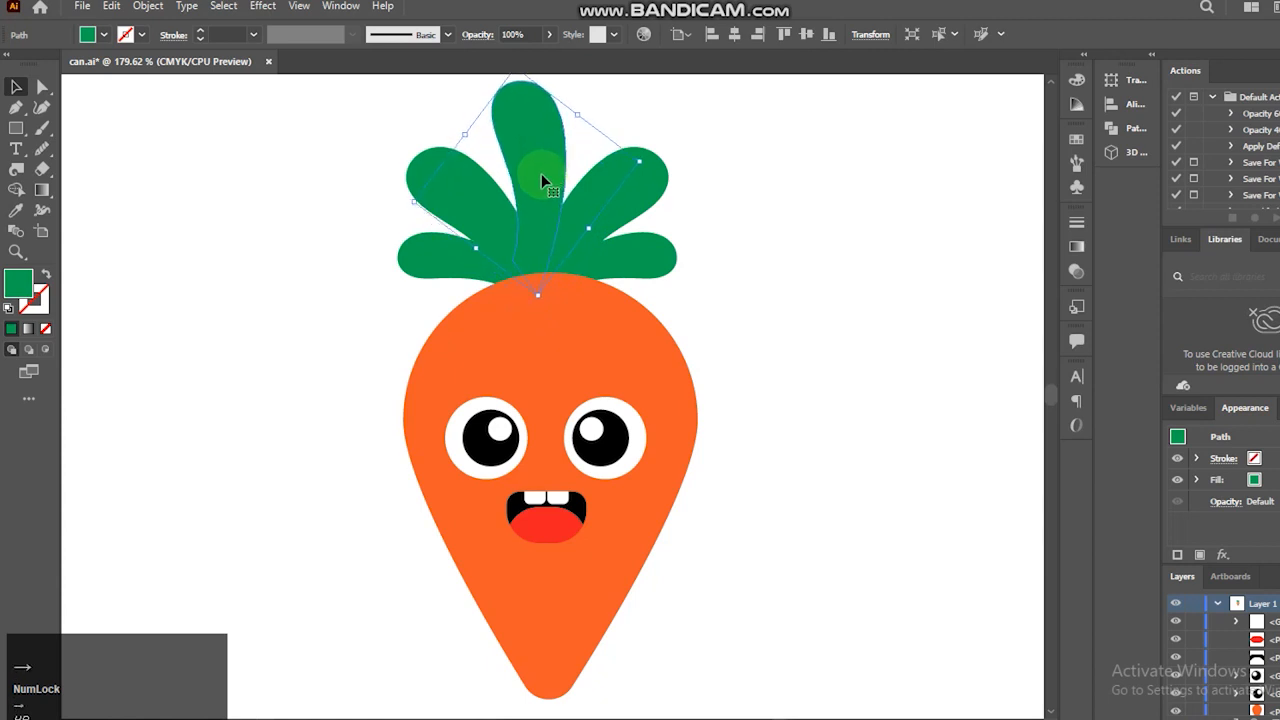
click(882, 256)
Draw a narrow vertical ellipse beside the body for an arm and give it the body's orange with the Eyedropper.
right_click(16, 128)
click(80, 148)
drag(158, 392, 199, 532)
click(16, 210)
click(450, 368)
Move the arm ellipse to the body's lower left side and tilt it outward.
click(16, 87)
drag(232, 406, 233, 407)
drag(168, 472, 386, 504)
drag(383, 575, 435, 621)
click(405, 563)
Create a reflected copy of the arm and place it on the body's lower right side.
right_click(430, 565)
click(686, 603)
click(608, 417)
drag(435, 565, 680, 605)
click(740, 578)
Send both arms to the back and group them.
click(672, 578)
shift+click(680, 585)
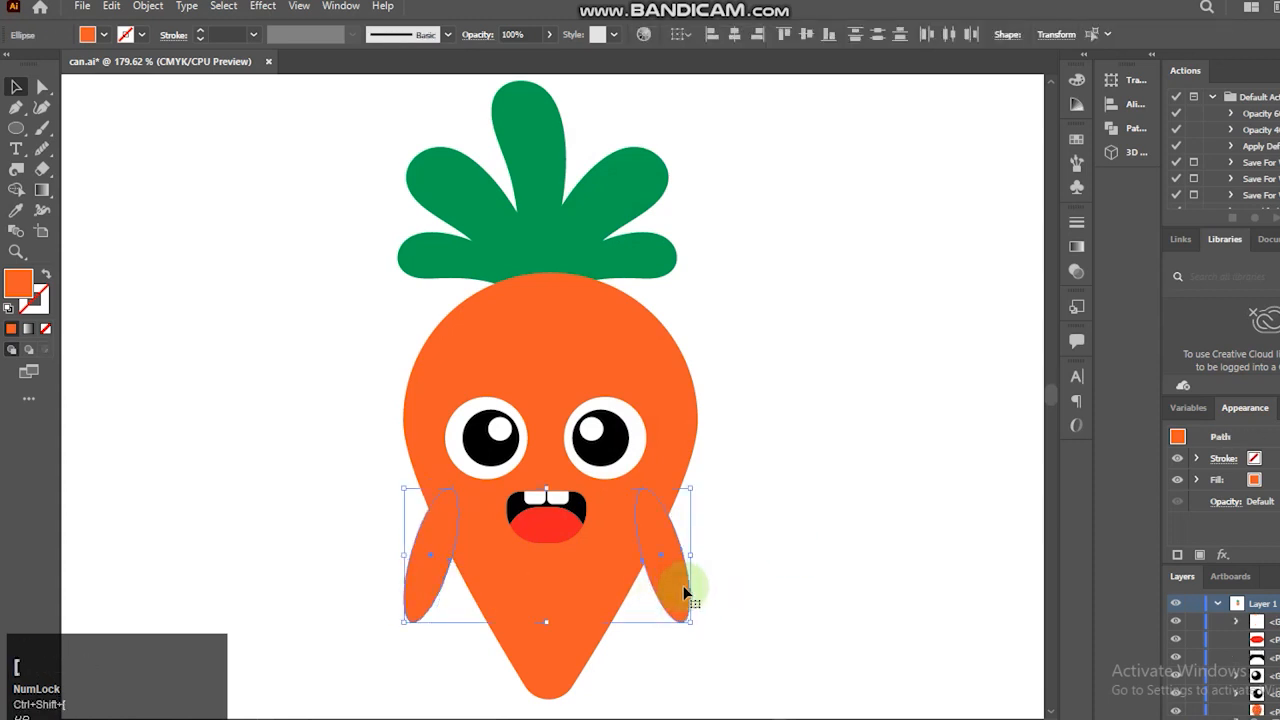
click(758, 654)
click(675, 562)
shift+click(429, 580)
key(ctrl+g)
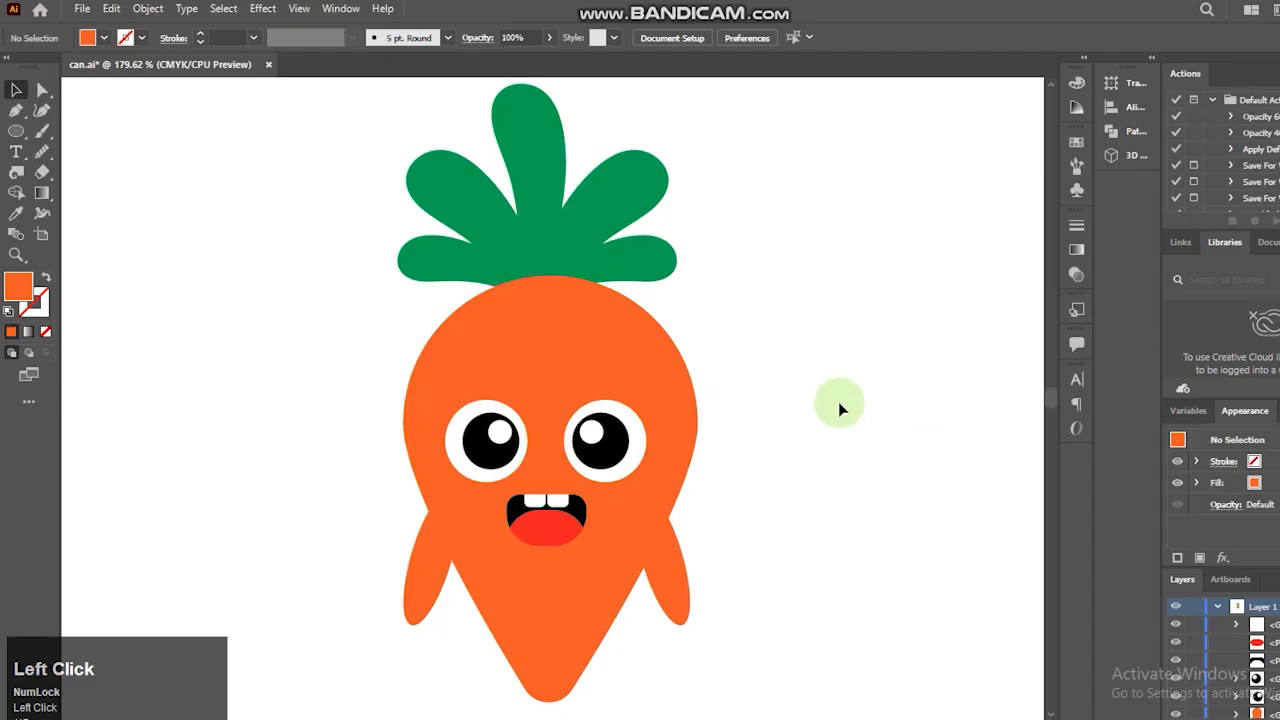
Place a copy of the carrot's body-and-arms group beside the original character, without the leaves and face.
key(ctrl+1)
drag(441, 240, 655, 568)
drag(559, 527, 446, 557)
click(434, 440)
click(766, 548)
click(533, 594)
Ungroup the copied carrot so that its body and arms are separate shapes.
right_click(368, 508)
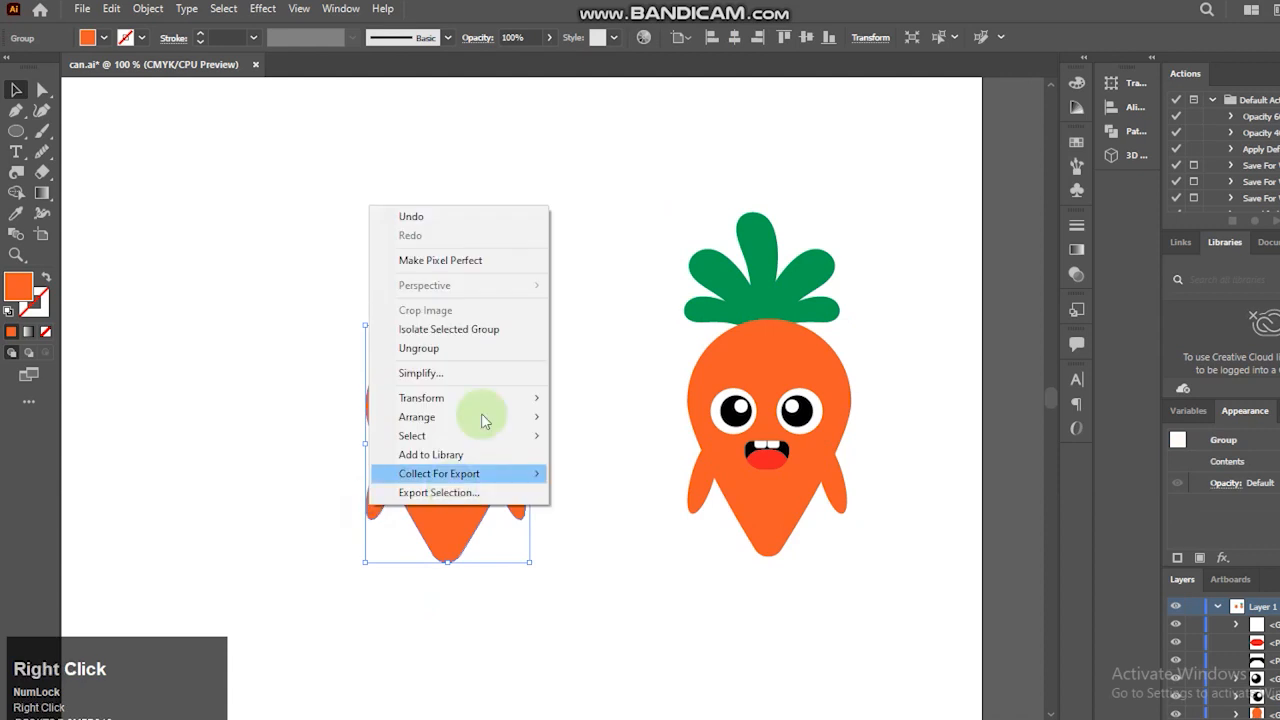
click(636, 412)
click(569, 514)
click(421, 418)
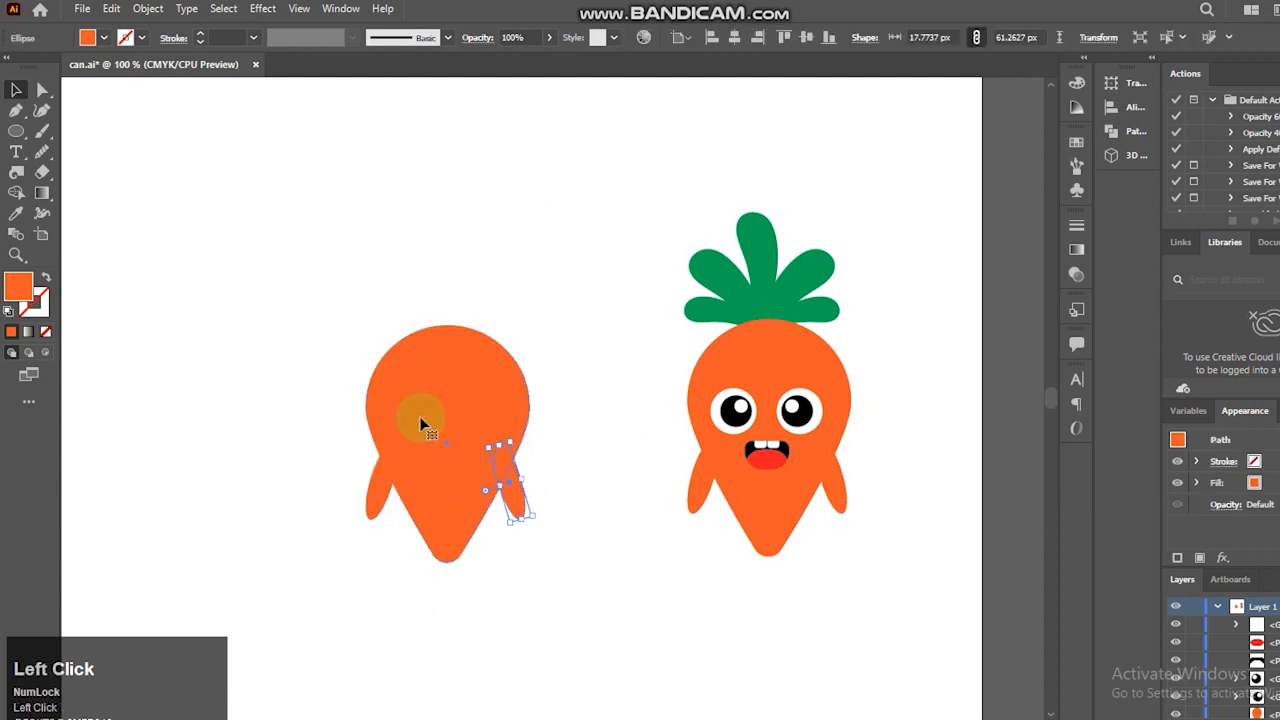
click(354, 240)
Draw a straight vertical line through the centre of the copied body with the Pen tool and select both.
key(p)
click(446, 293)
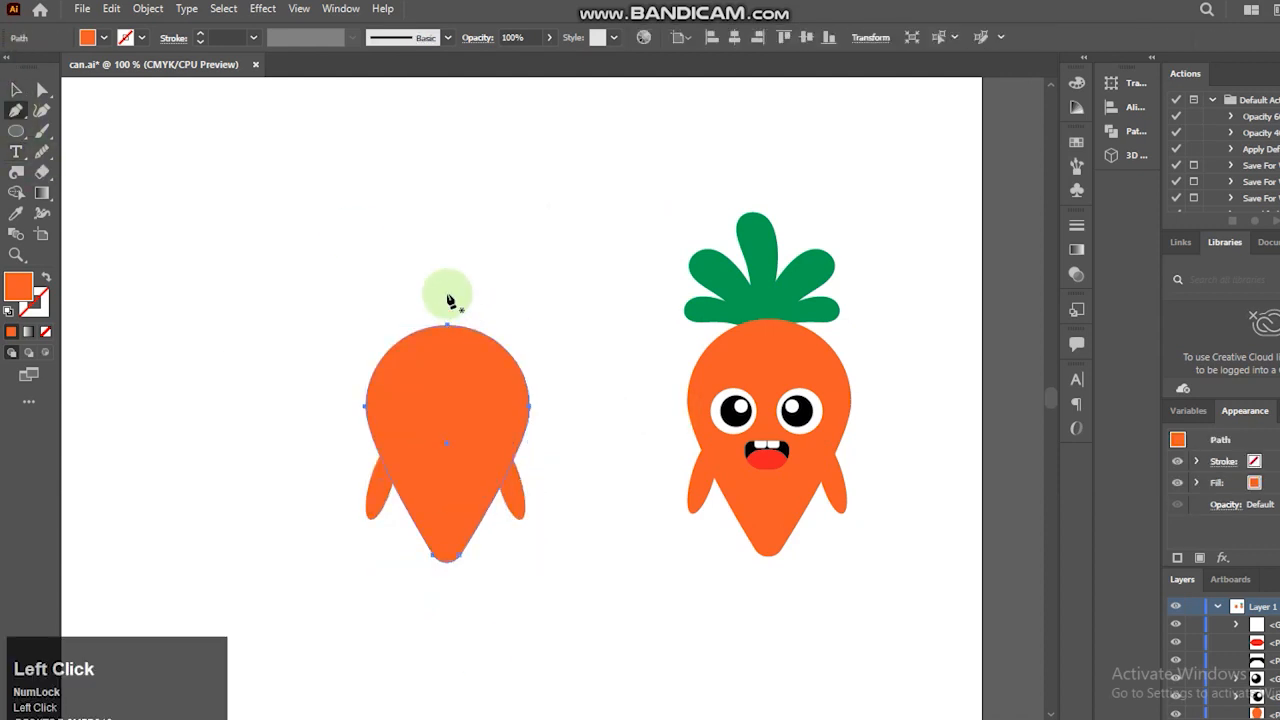
shift+click(482, 627)
click(16, 89)
drag(414, 324, 472, 357)
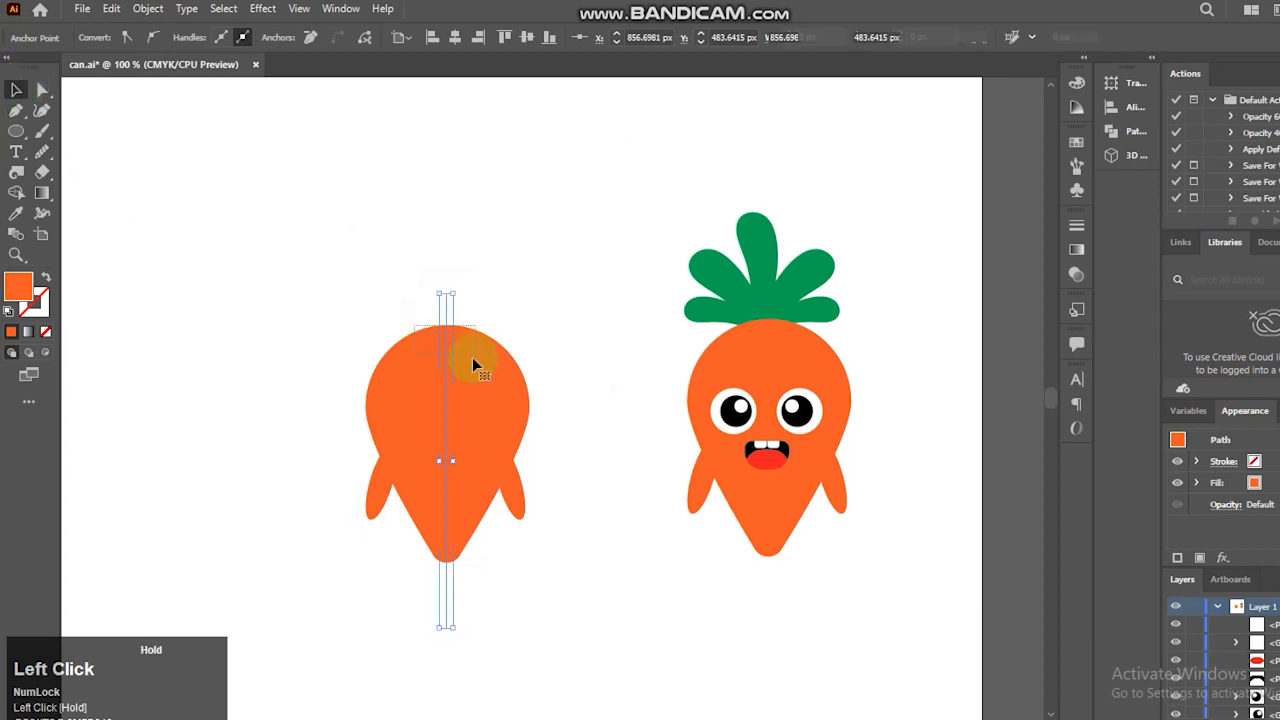
Remove the left half of the copied body with the Shape Builder and delete the leftover dividing line.
click(16, 192)
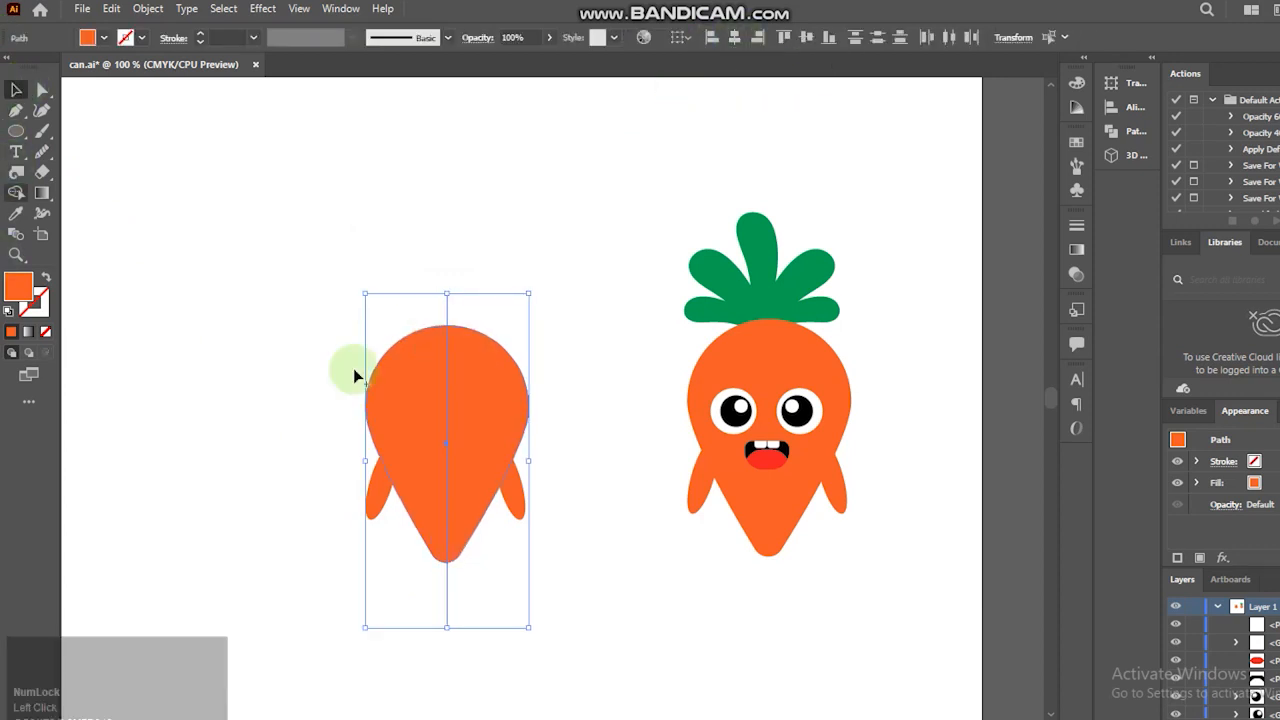
alt+click(402, 419)
click(17, 88)
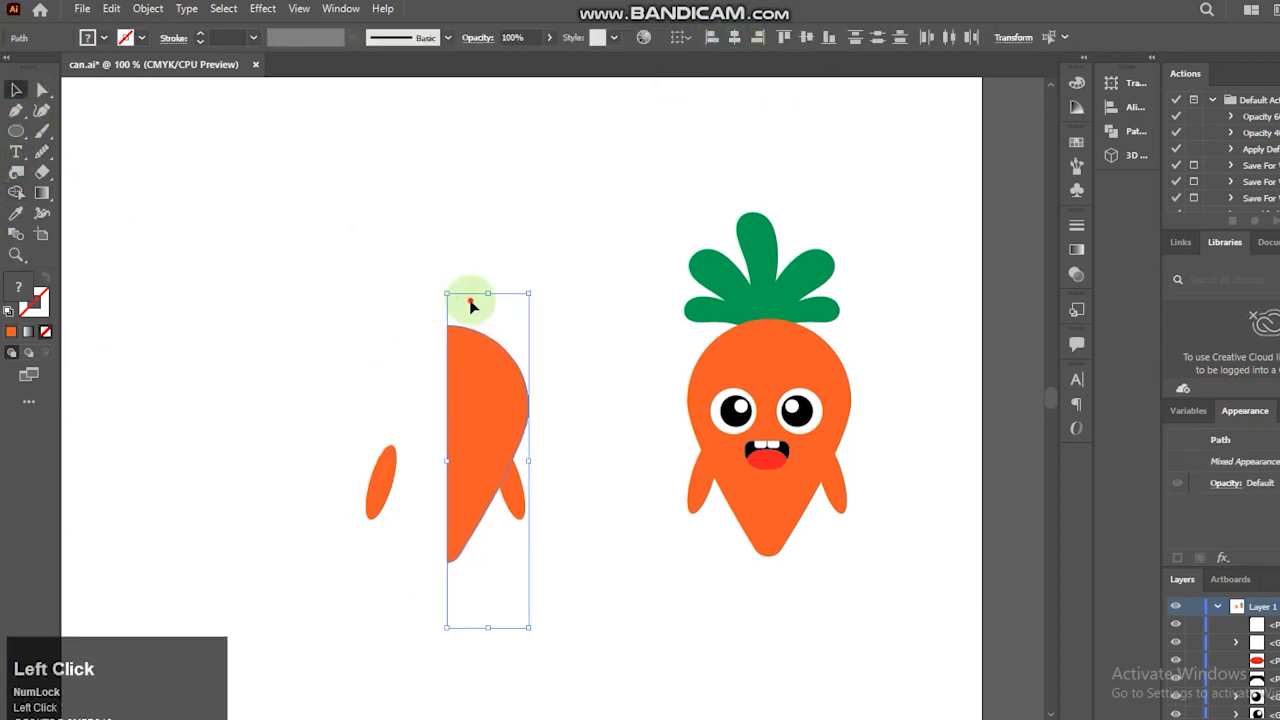
drag(431, 307, 485, 299)
key(Delete)
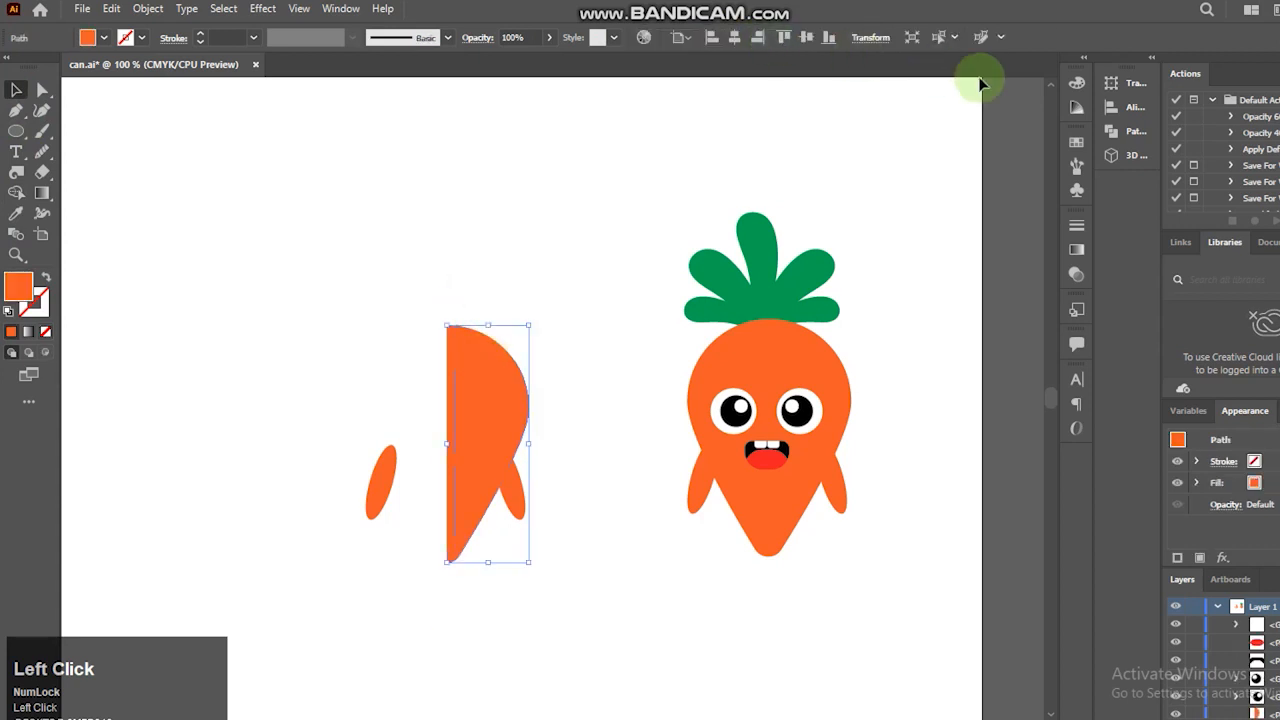
Apply the 3D Revolve effect to the half body, keeping the left edge as the revolve axis.
click(262, 9)
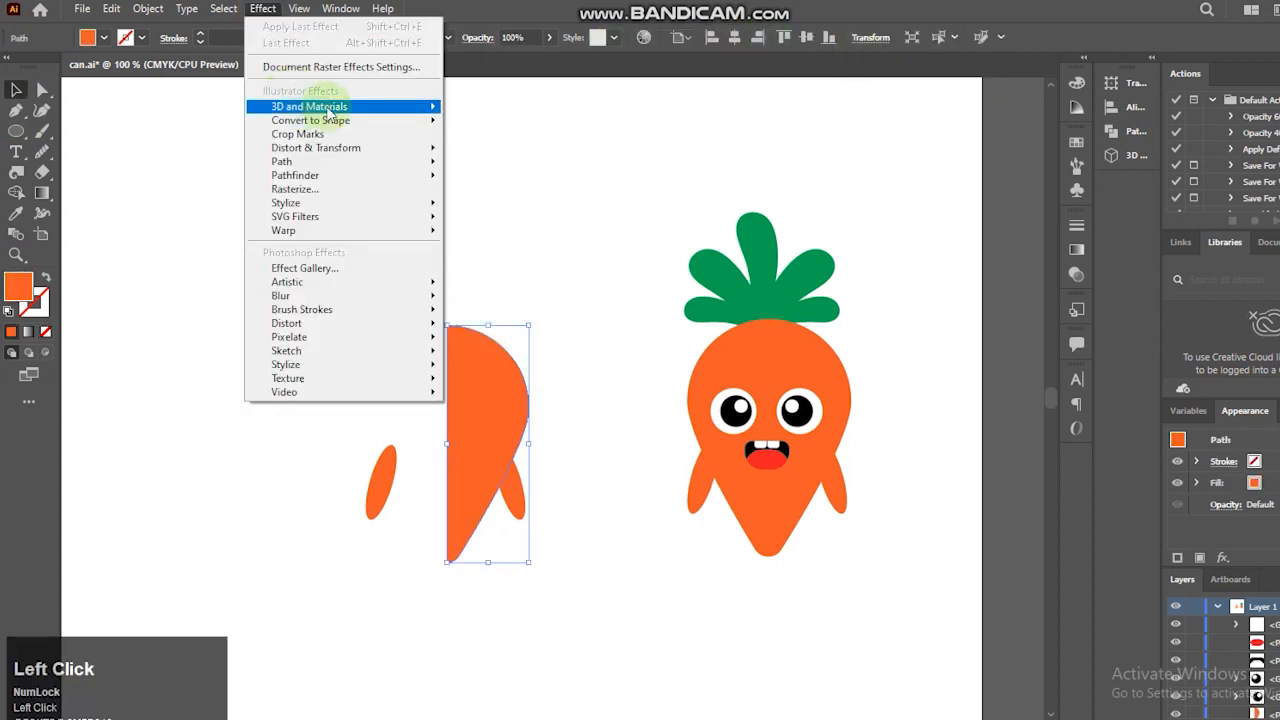
mouse_move(307, 110)
click(1103, 189)
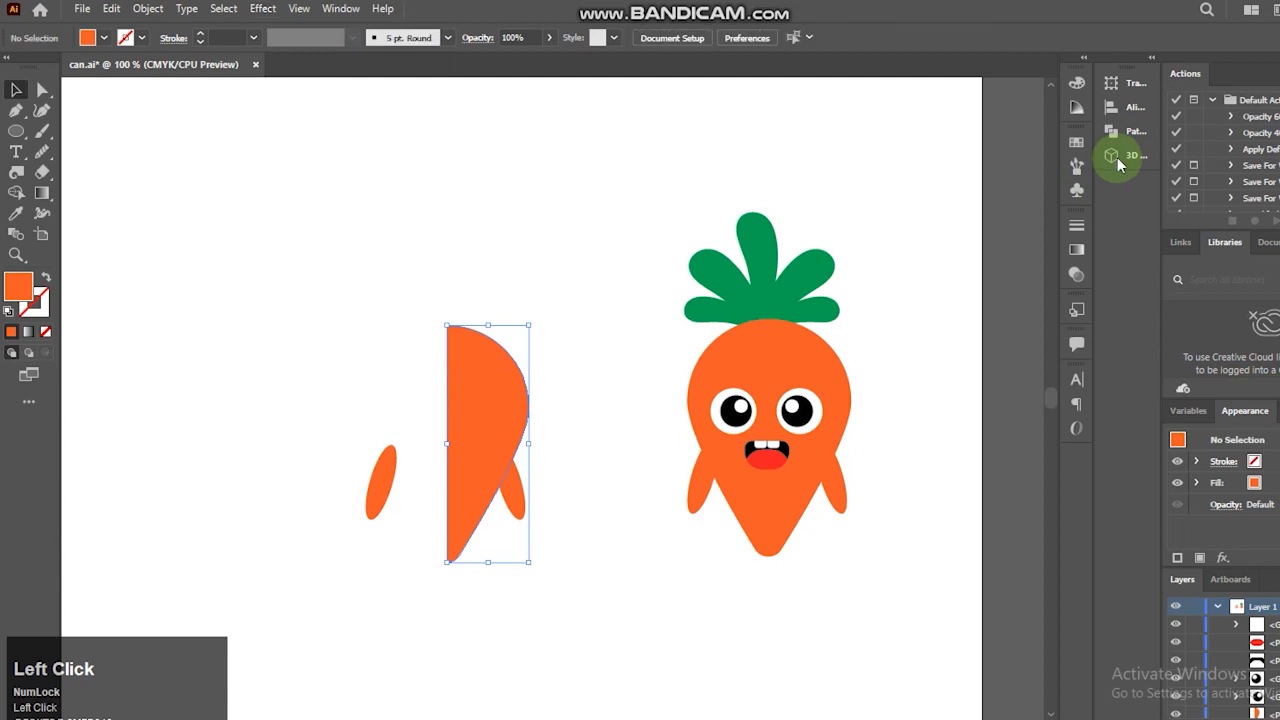
click(1117, 157)
click(907, 108)
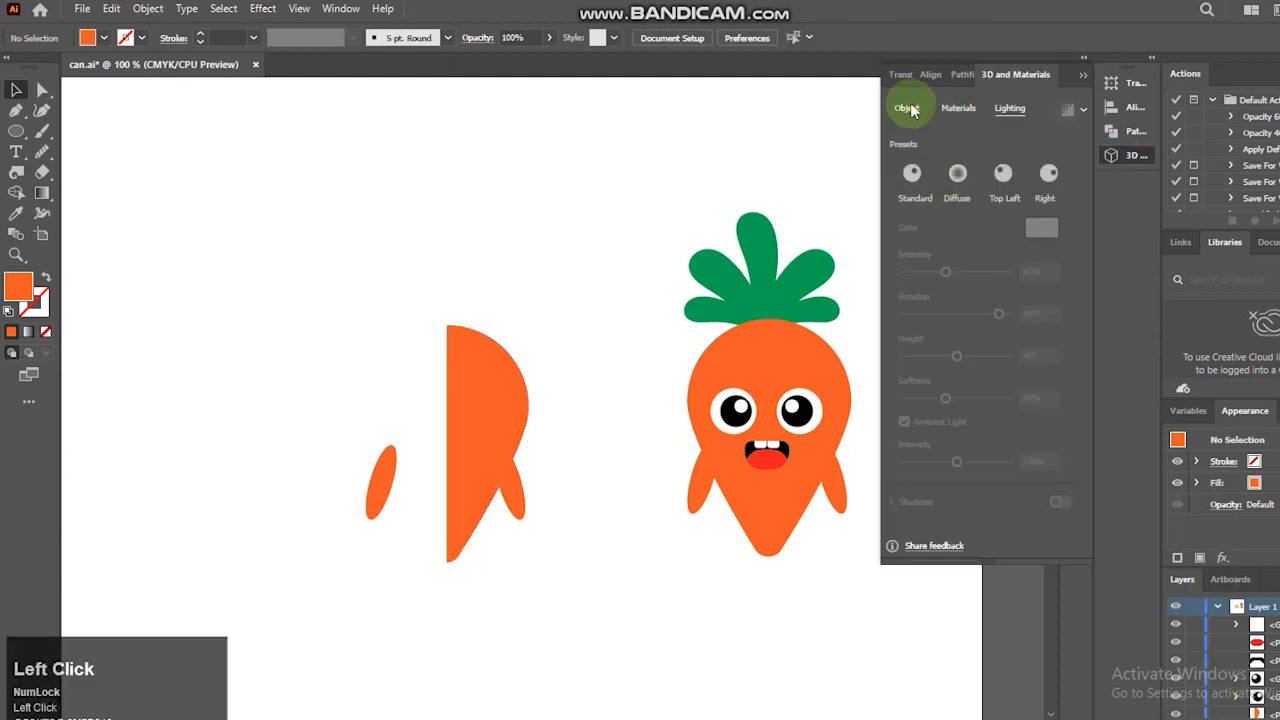
click(495, 385)
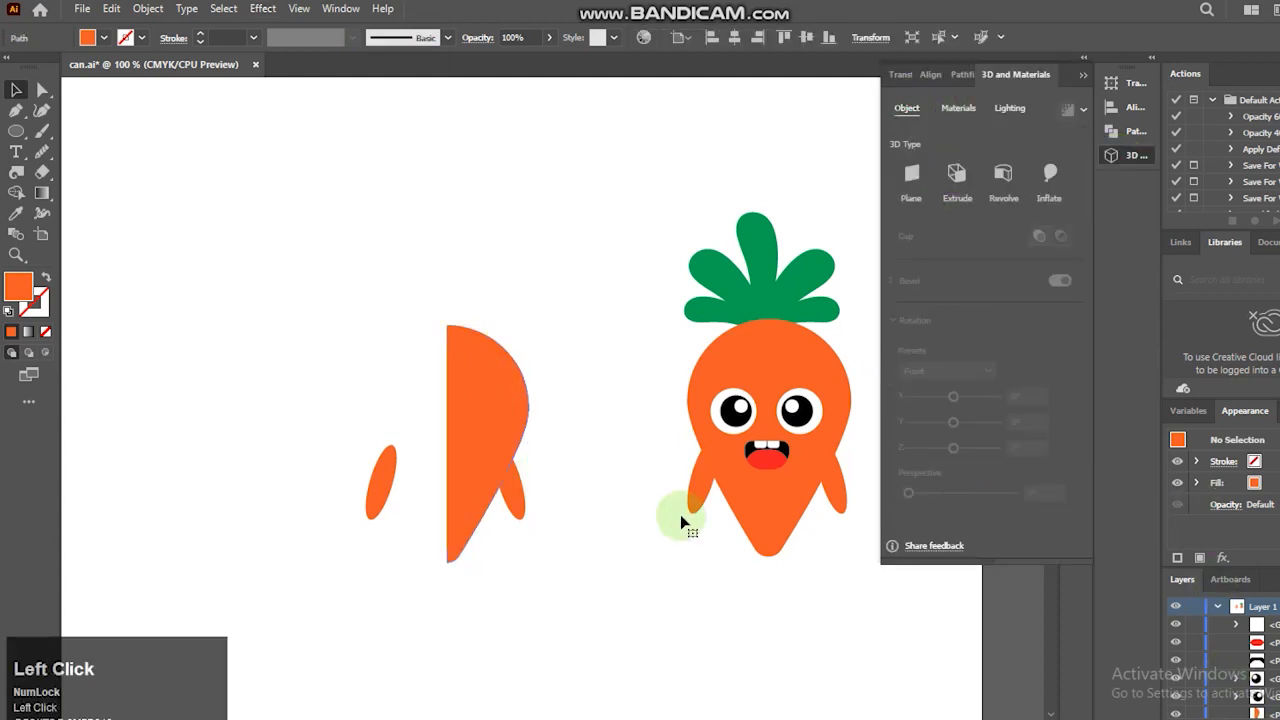
click(442, 355)
click(1003, 173)
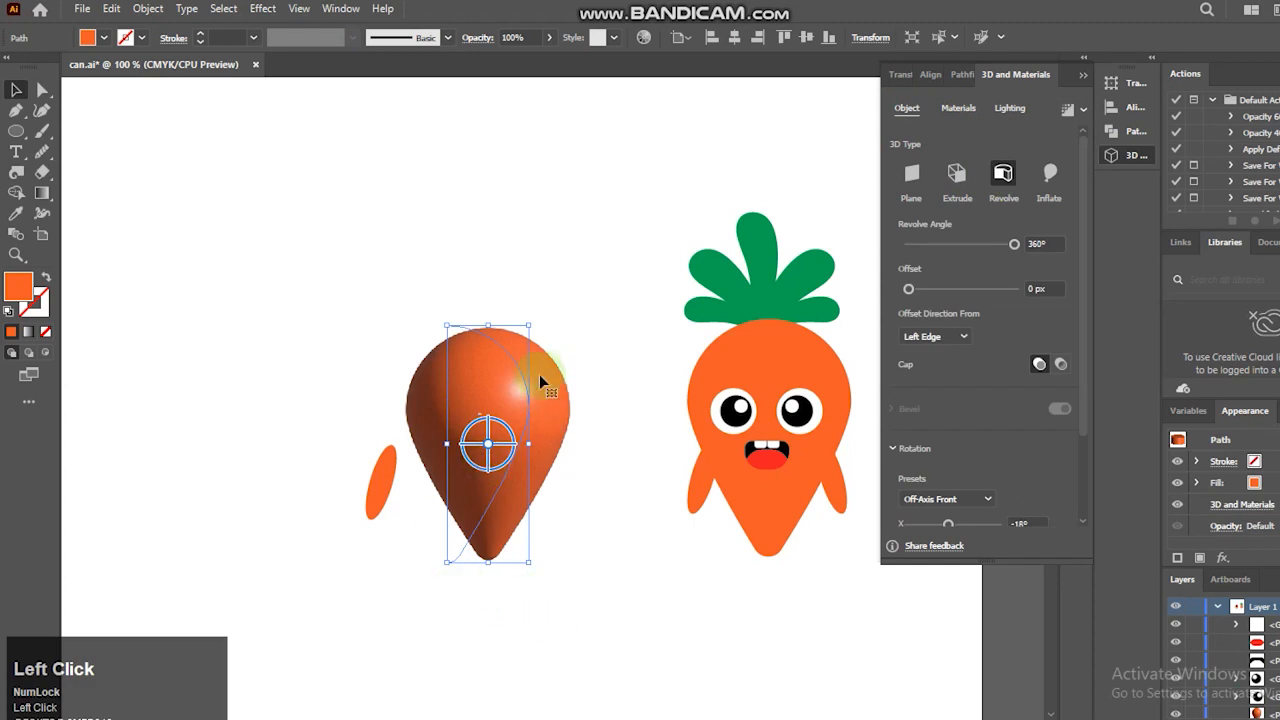
Move the revolved body up and to the left, and reposition both arms at its lower sides.
drag(506, 376, 431, 295)
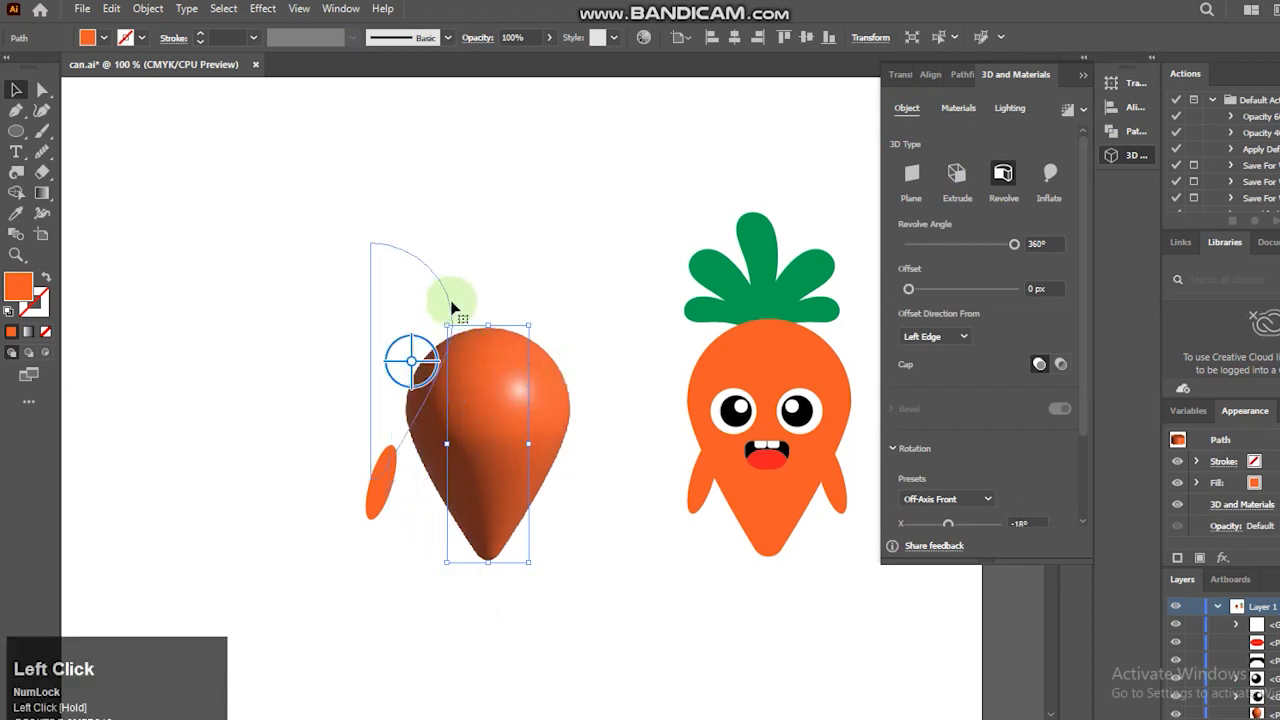
click(380, 505)
drag(355, 384, 357, 424)
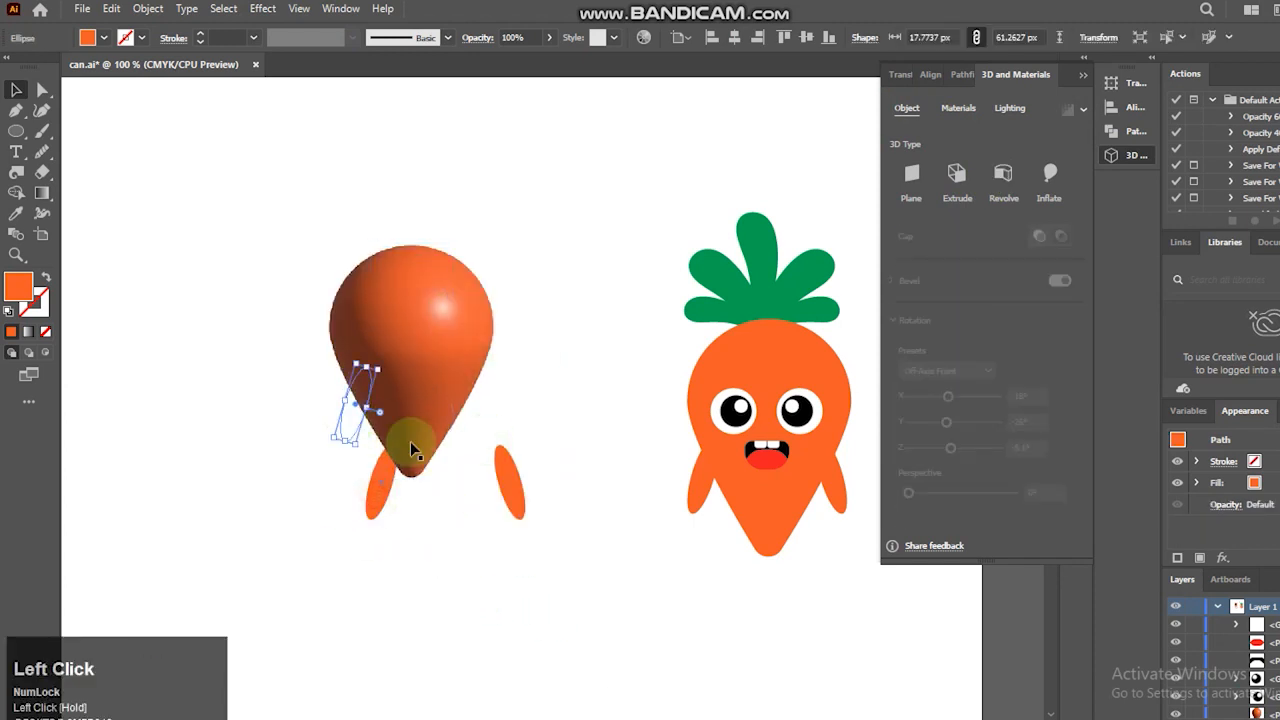
drag(476, 408, 477, 408)
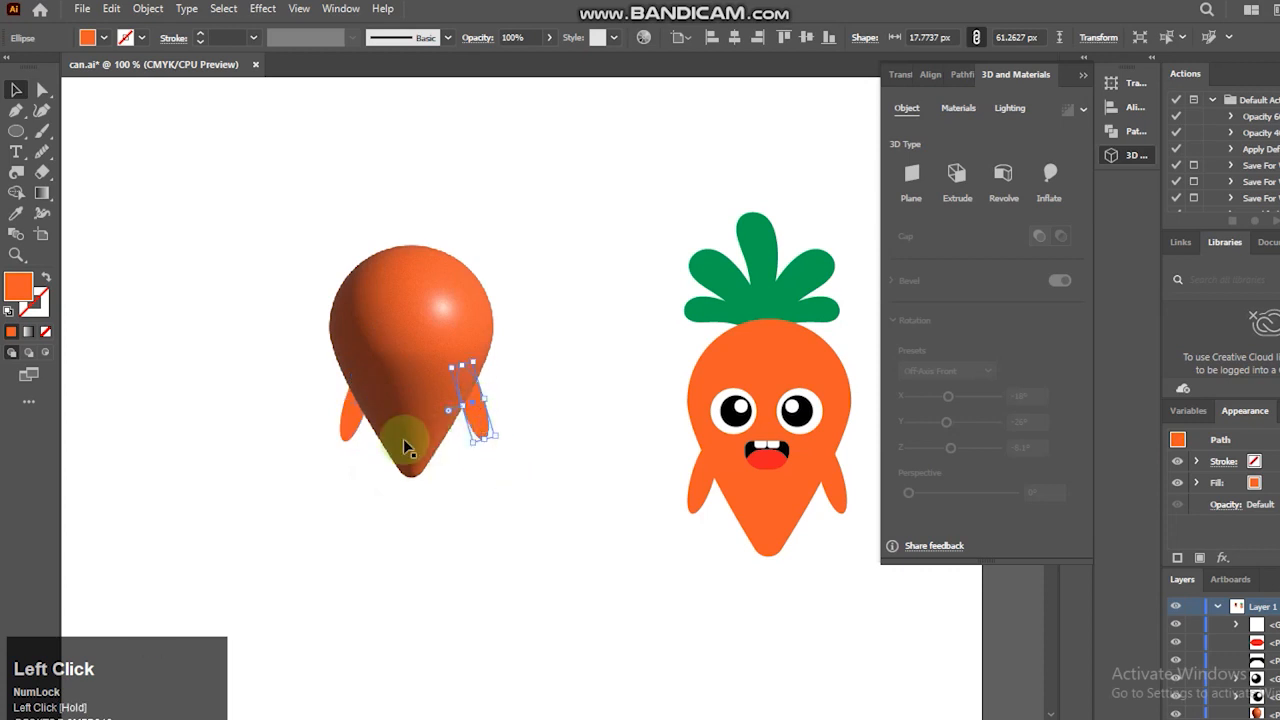
Replace the revolved body's right arm with a reflected copy of the left arm and send it to the back.
key(Delete)
right_click(347, 431)
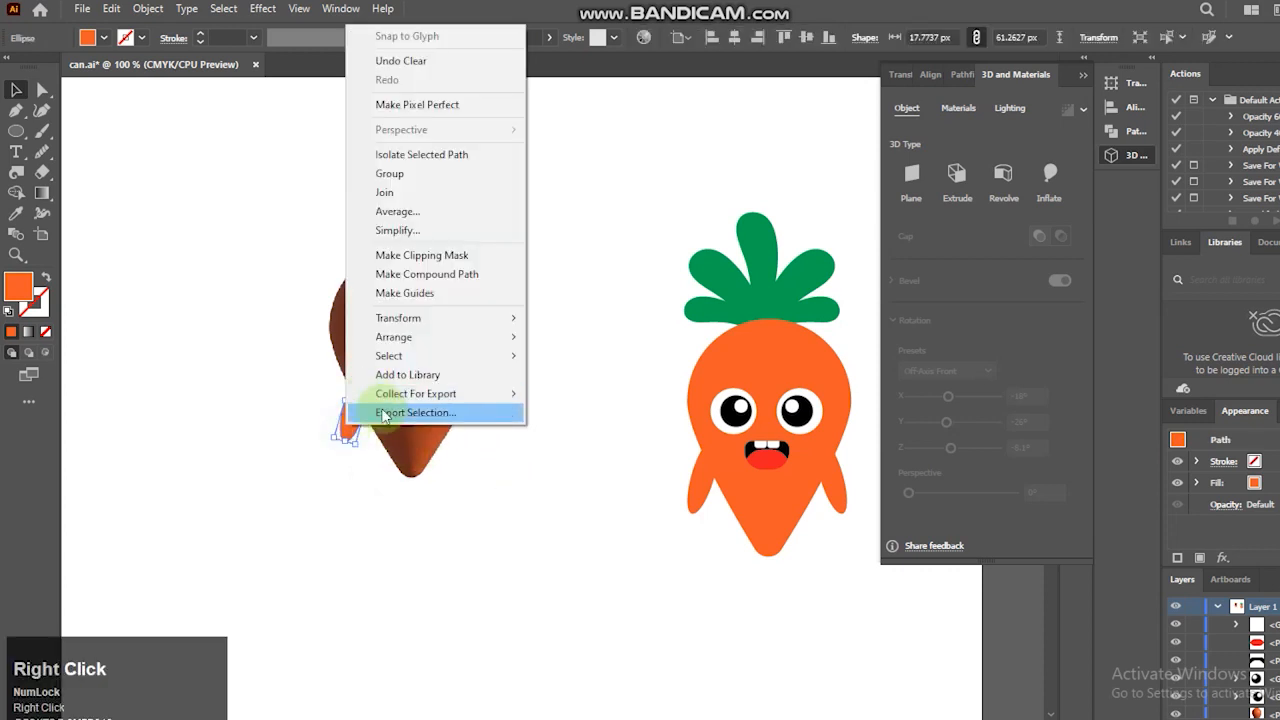
click(573, 383)
click(596, 428)
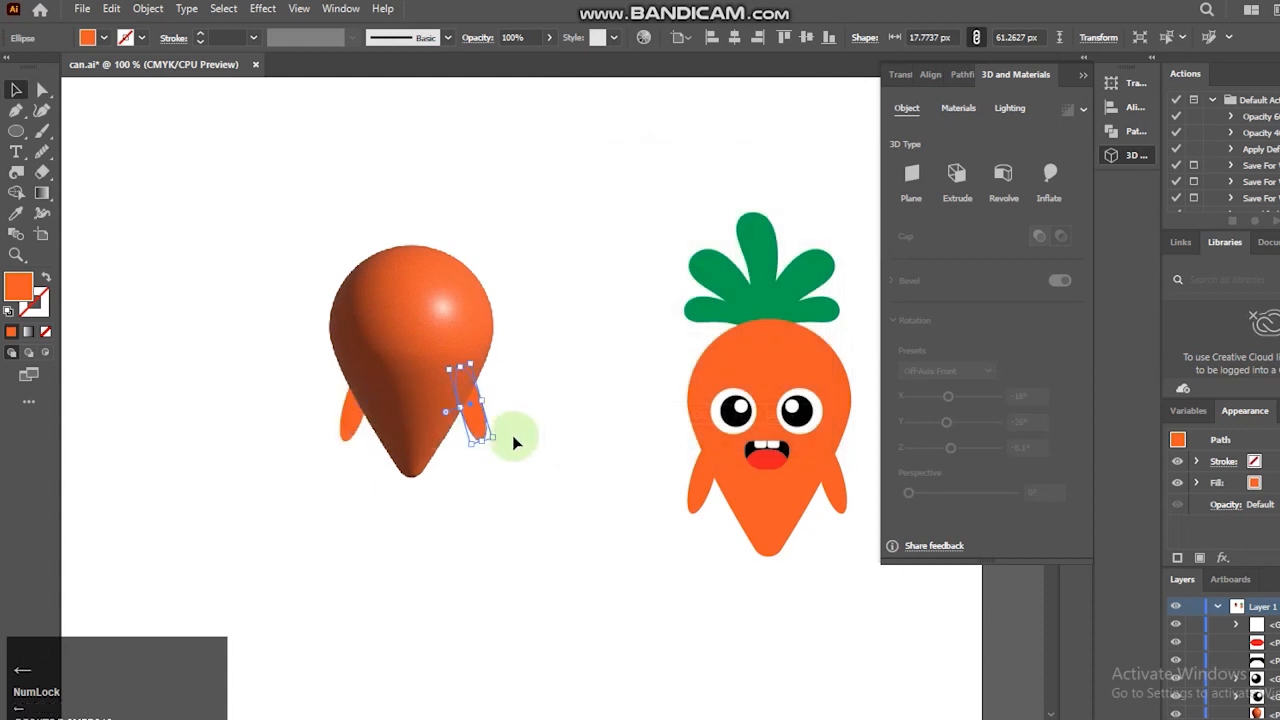
key(ctrl+shift+bracketleft)
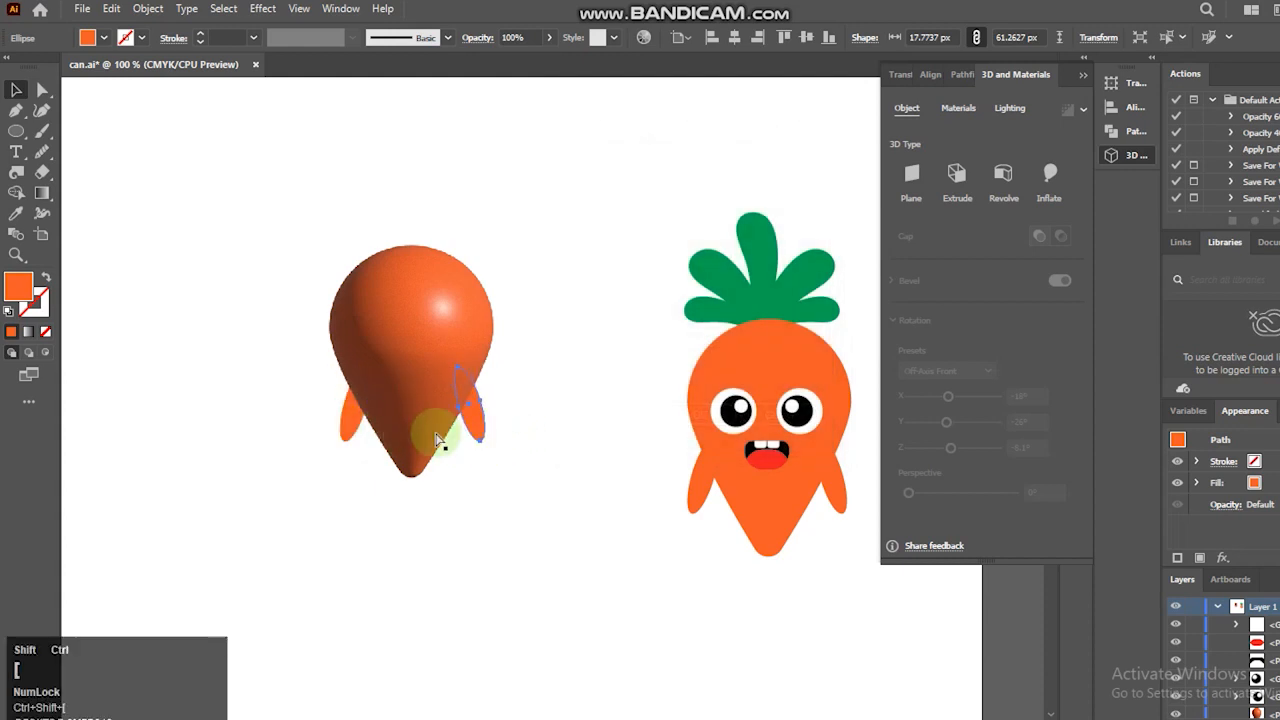
Apply the 3D Inflate effect to both arms of the revolved carrot.
click(482, 480)
click(472, 439)
shift+click(343, 418)
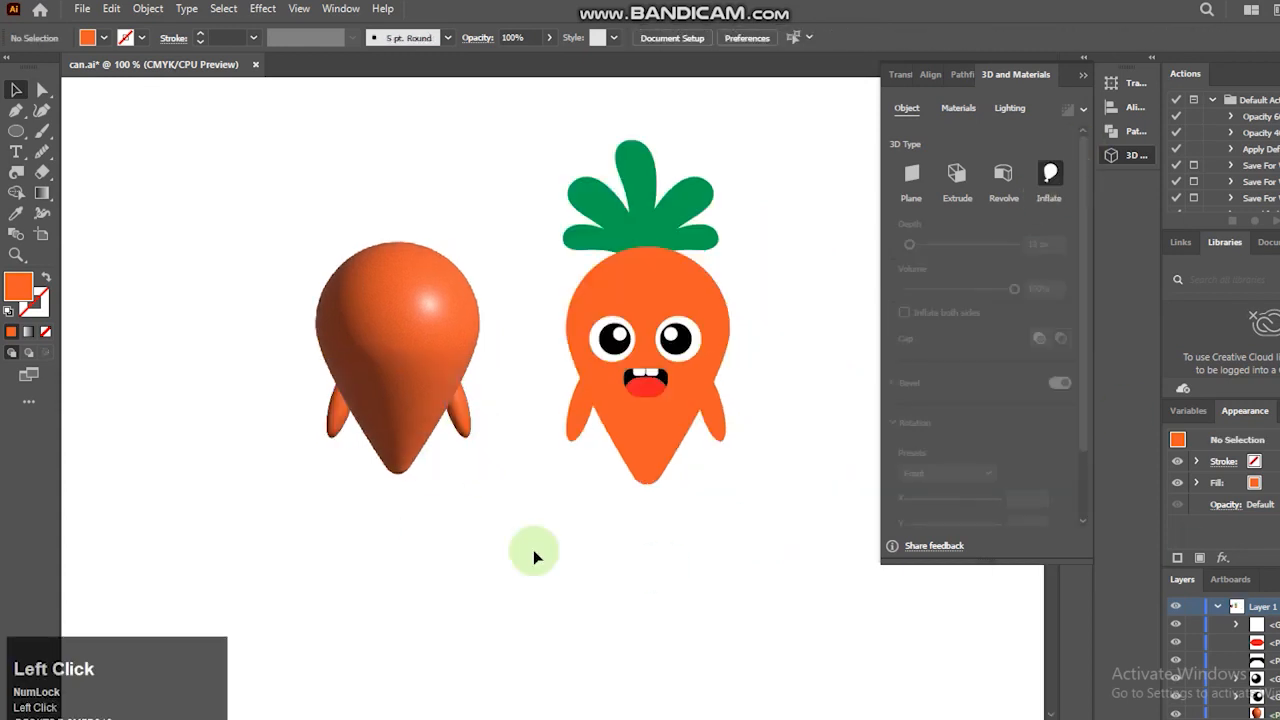
Select all the green leaves of the flat carrot and group them.
click(619, 404)
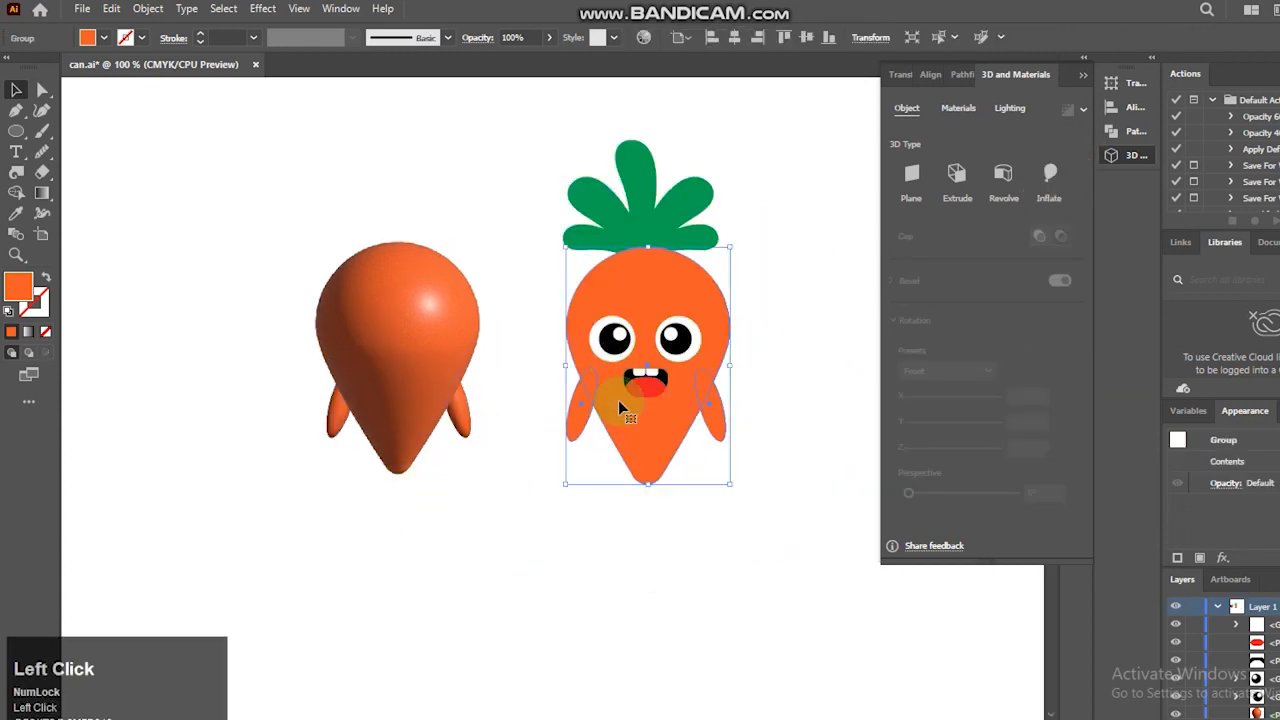
click(640, 386)
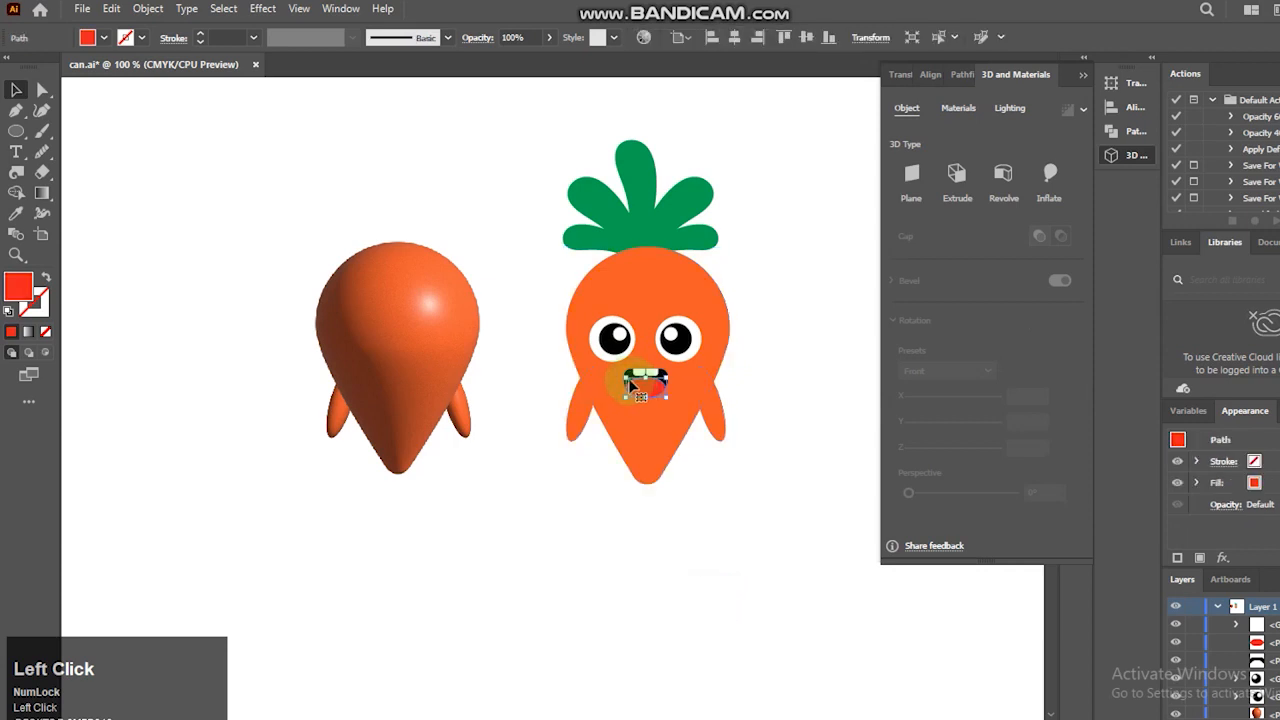
click(594, 226)
drag(729, 237, 729, 237)
key(ctrl+g)
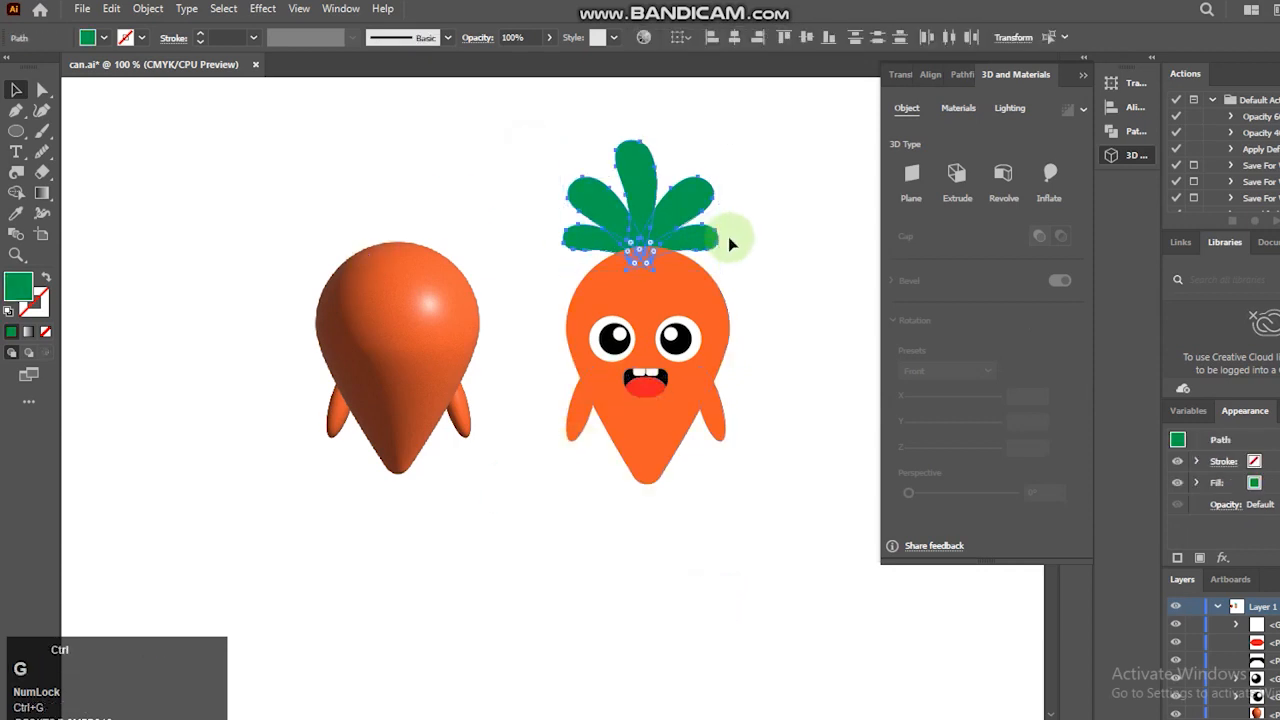
Place a copy of the leaf group on top of the revolved body and apply the 3D Inflate effect.
drag(648, 234, 449, 271)
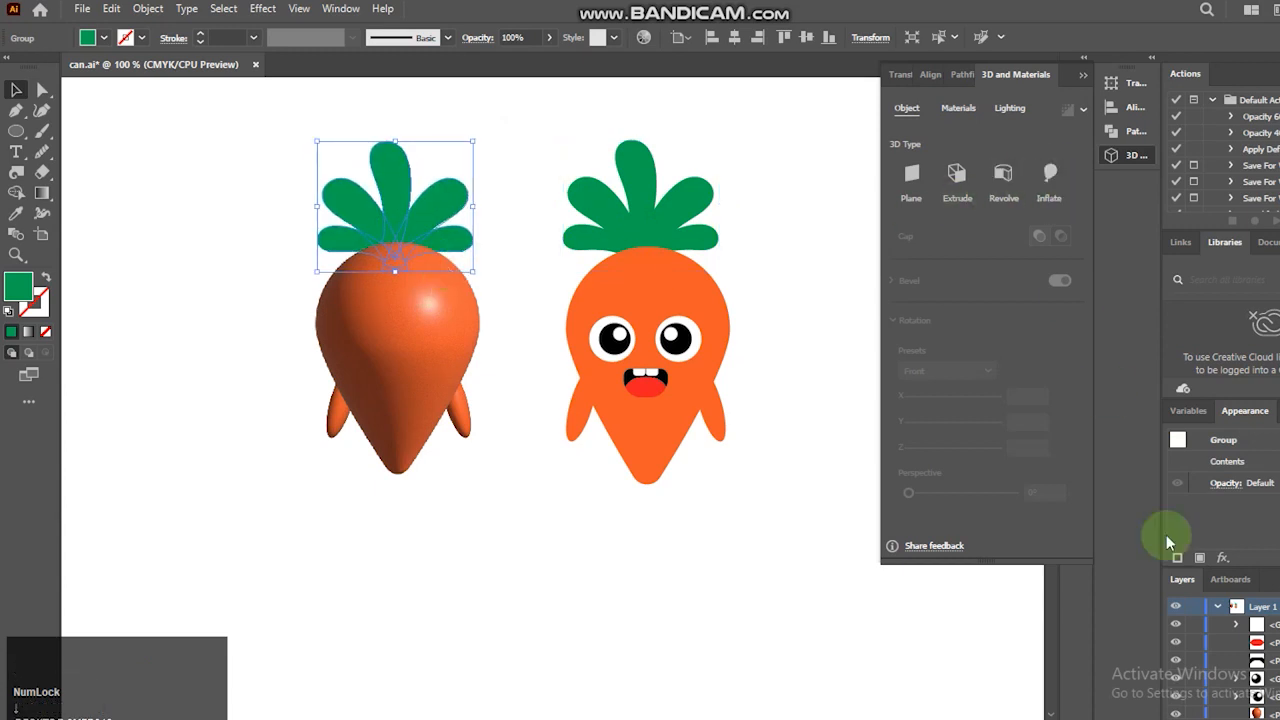
click(1049, 175)
click(429, 498)
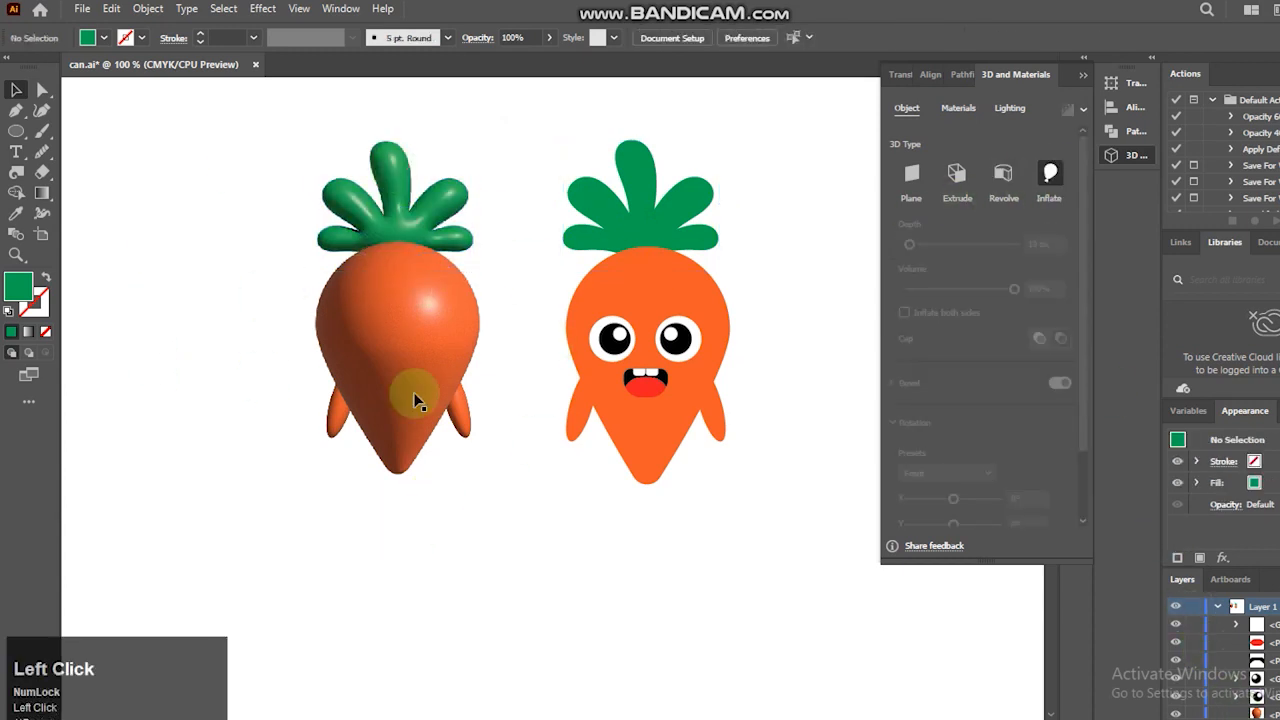
Copy both eyes from the flat carrot onto the 3D body and nudge them into a centred position.
click(624, 384)
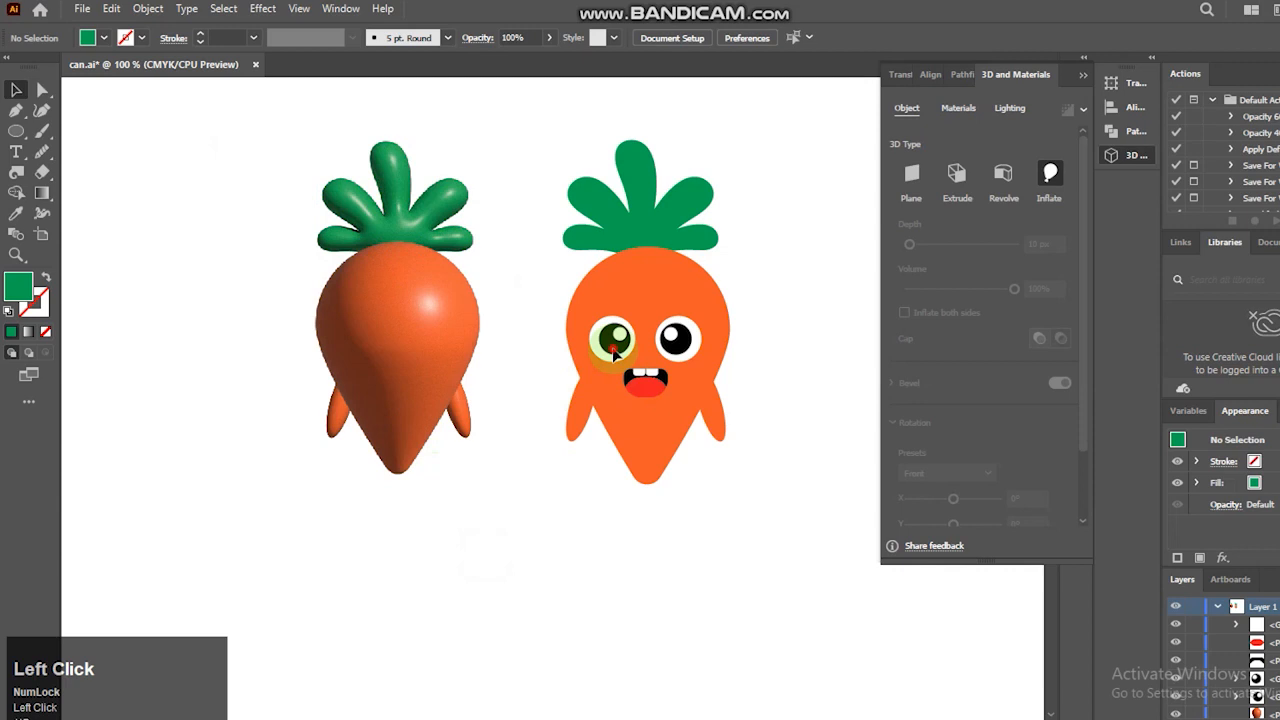
shift+click(676, 357)
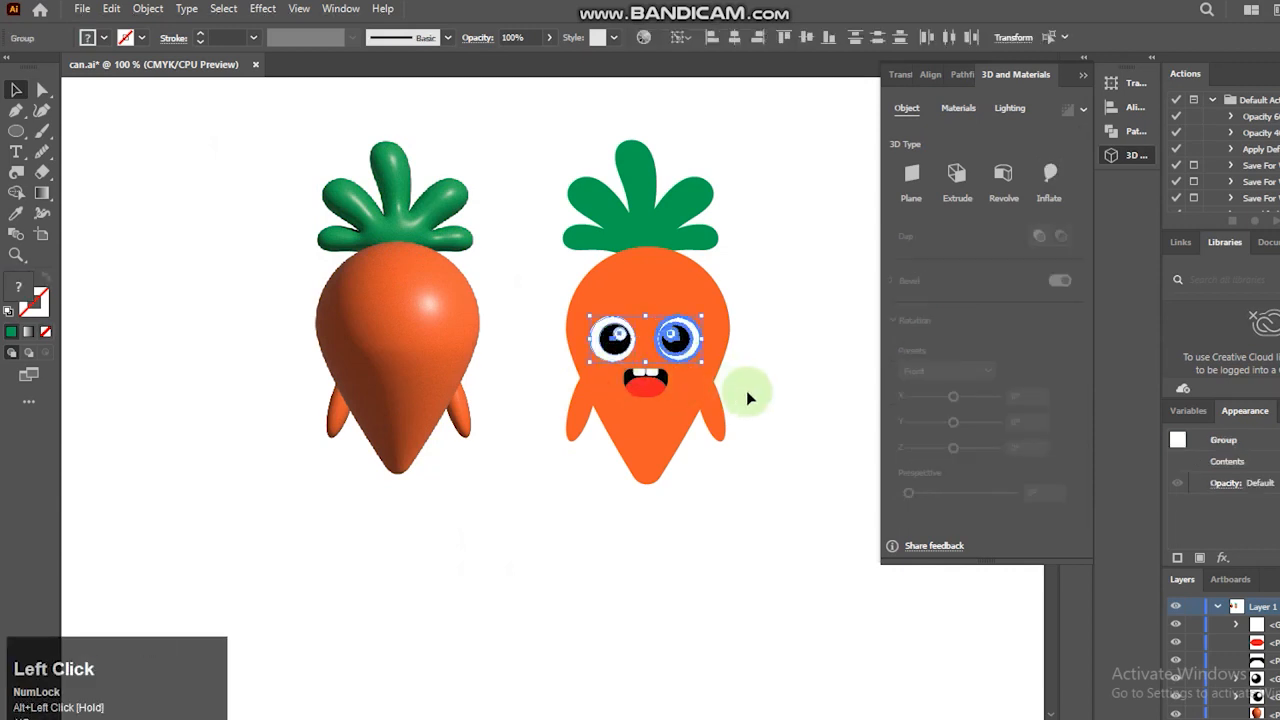
click(748, 398)
click(674, 338)
shift+click(618, 340)
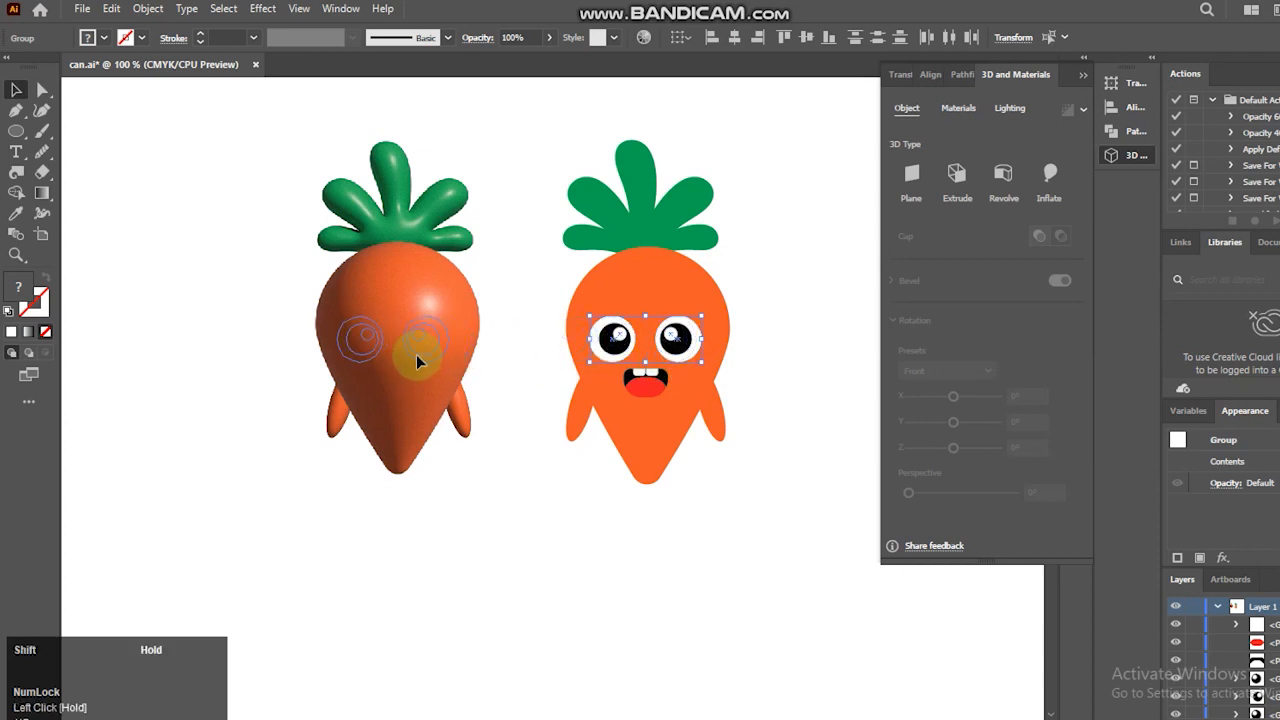
drag(423, 354, 418, 356)
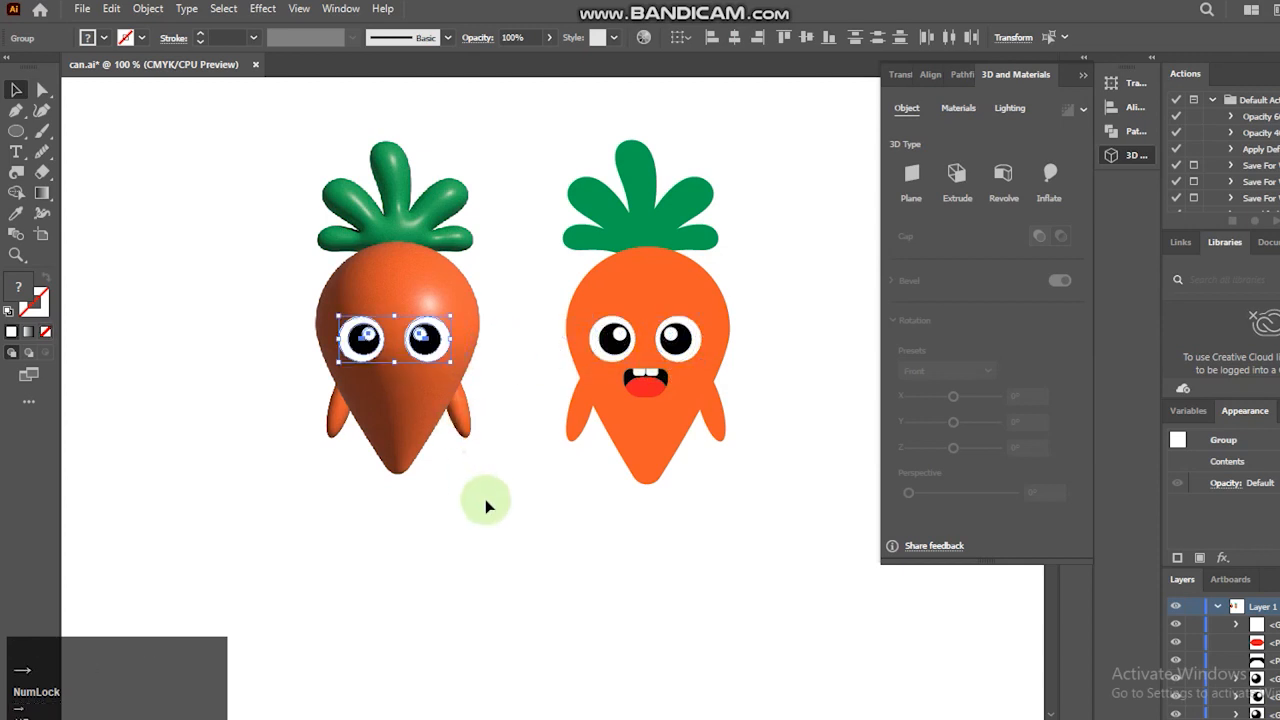
key(Left)
key(Left)
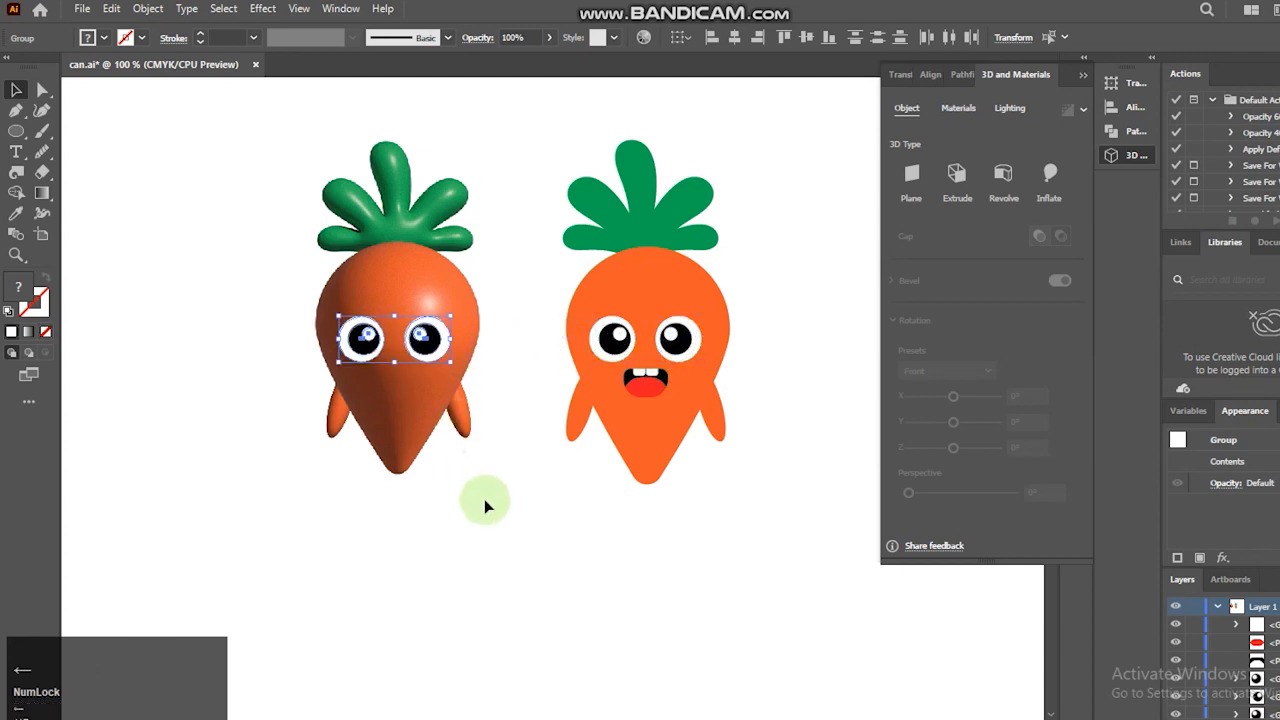
Apply the 3D Inflate effect to the copied eyes, working on their shapes ungrouped.
click(1049, 174)
click(645, 588)
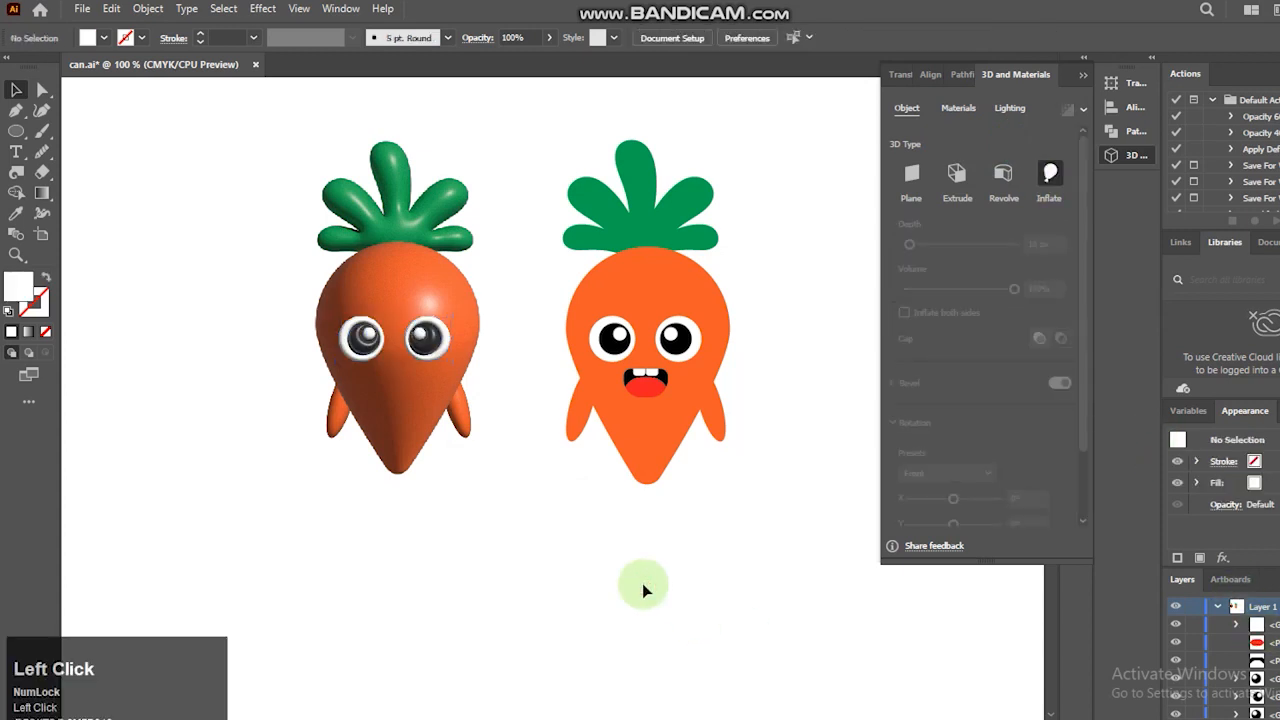
click(371, 366)
click(675, 507)
click(424, 338)
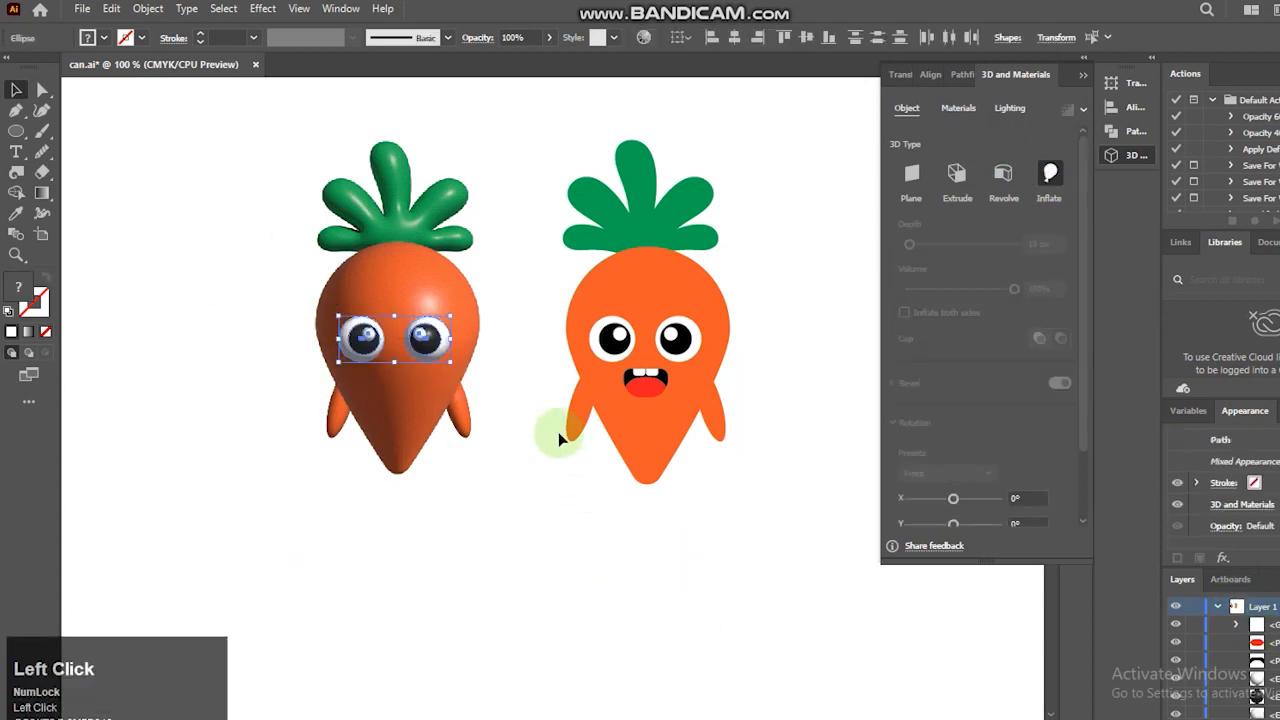
click(532, 453)
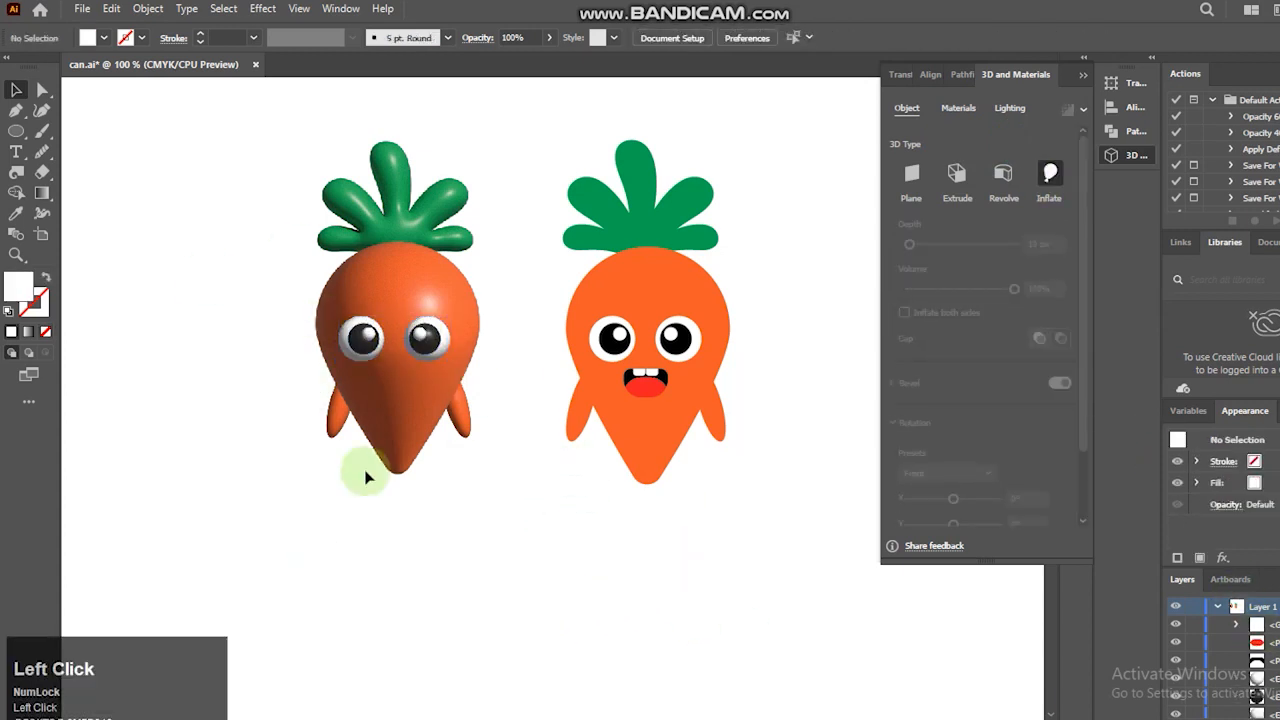
Copy the mouth, tongue and teeth from the flat carrot onto the 3D body, centre them below the eyes, and apply the 3D Inflate effect.
shift+click(633, 378)
click(550, 473)
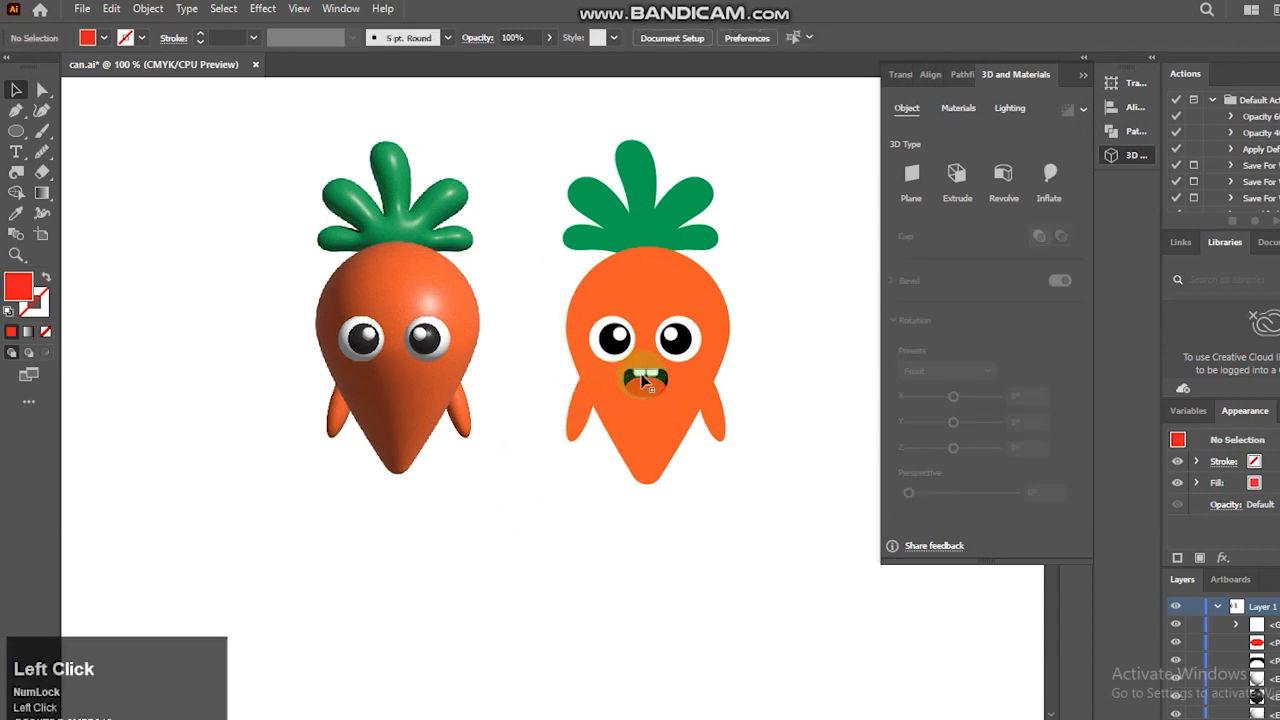
click(644, 381)
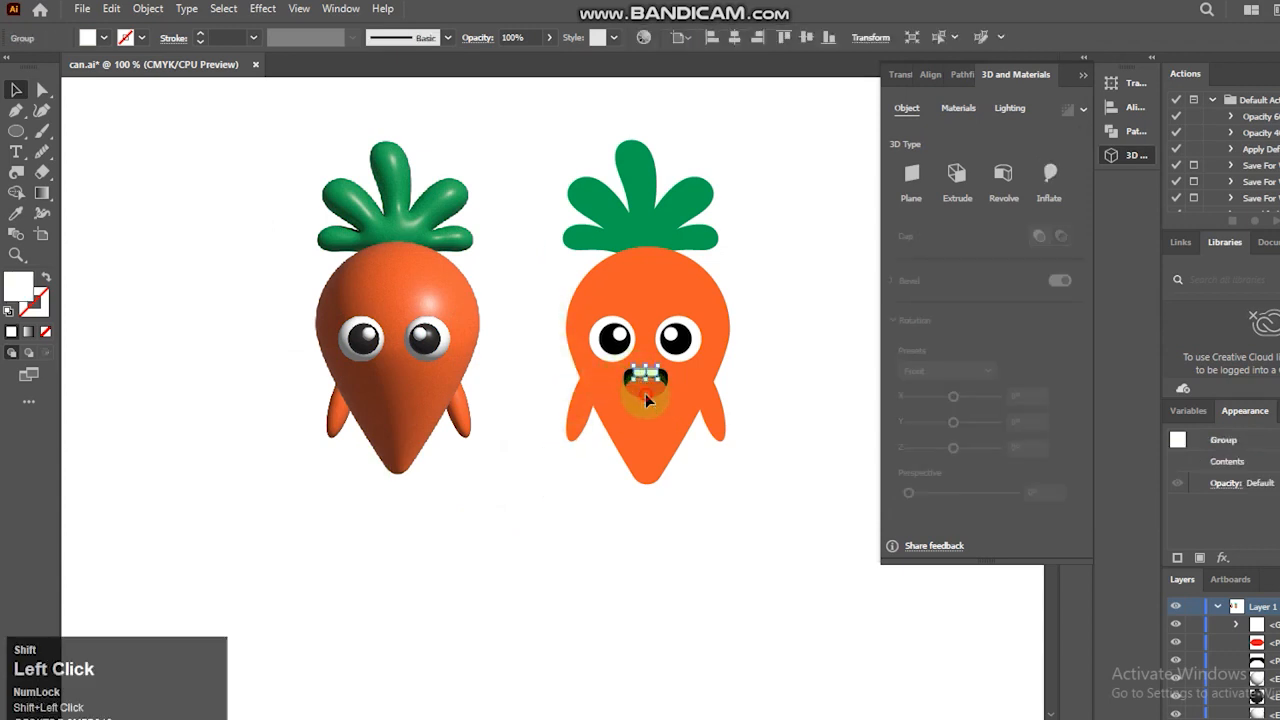
shift+click(631, 378)
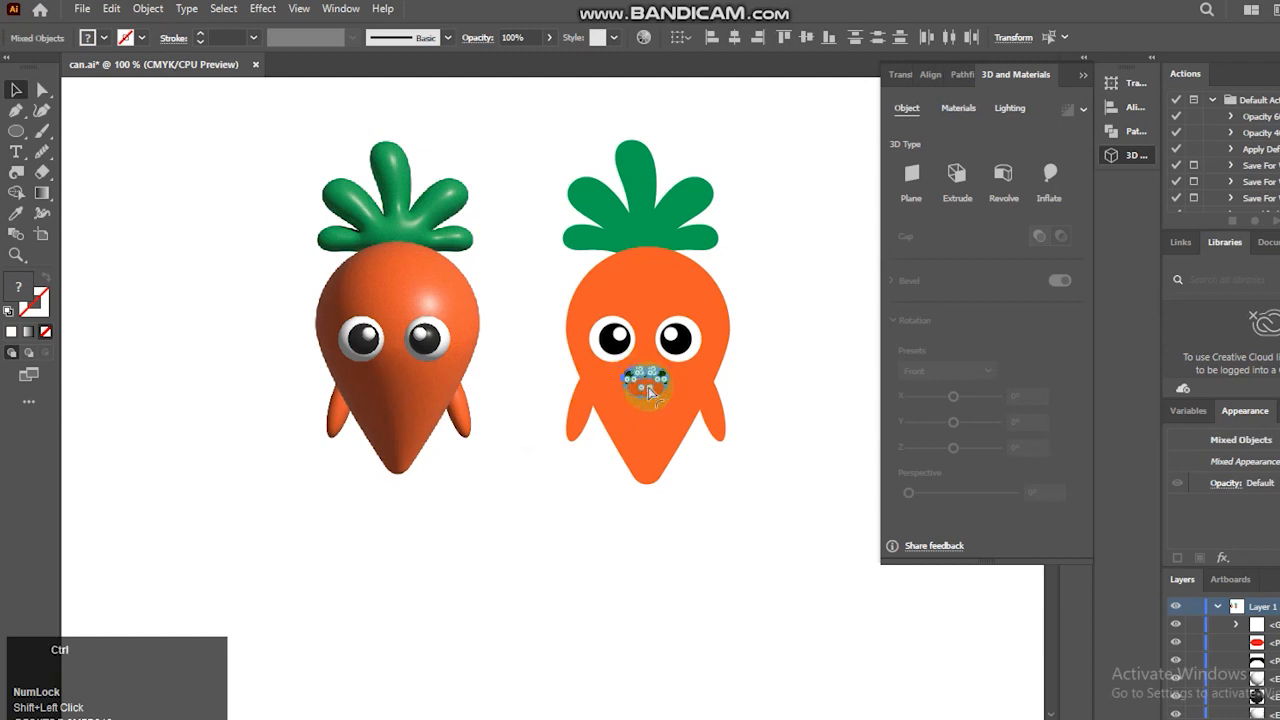
drag(648, 392, 398, 393)
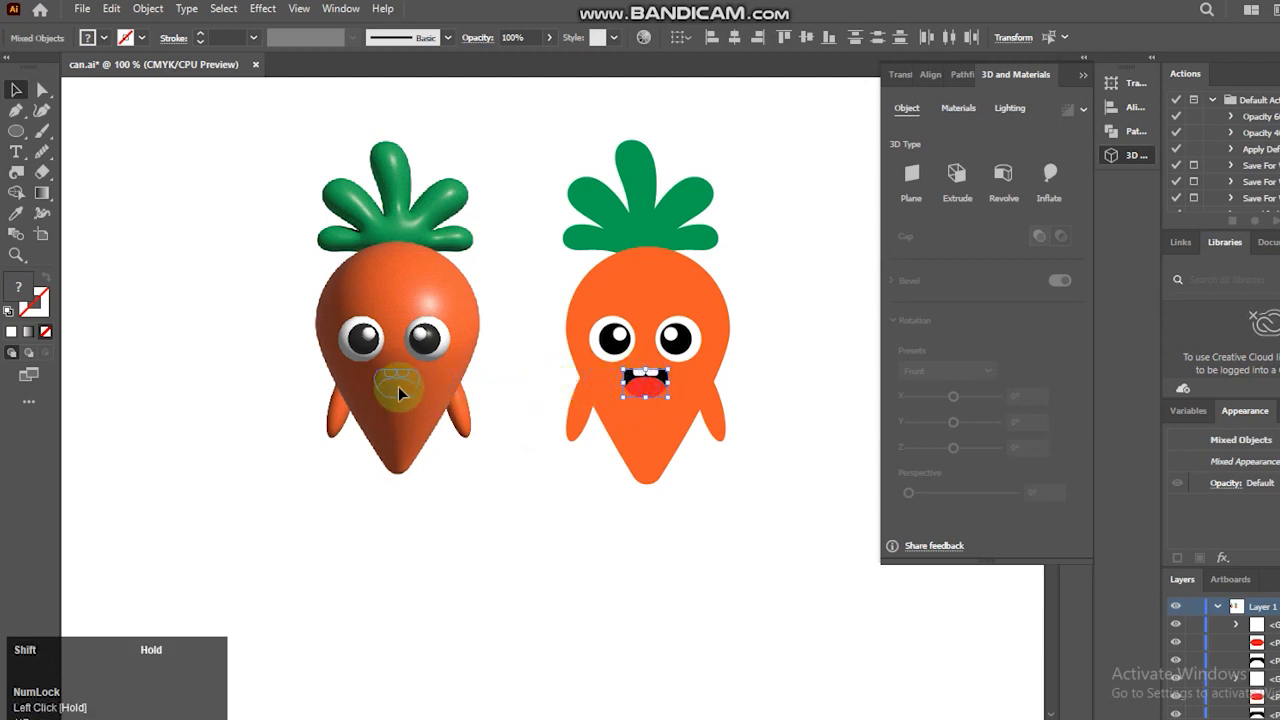
key(Right)
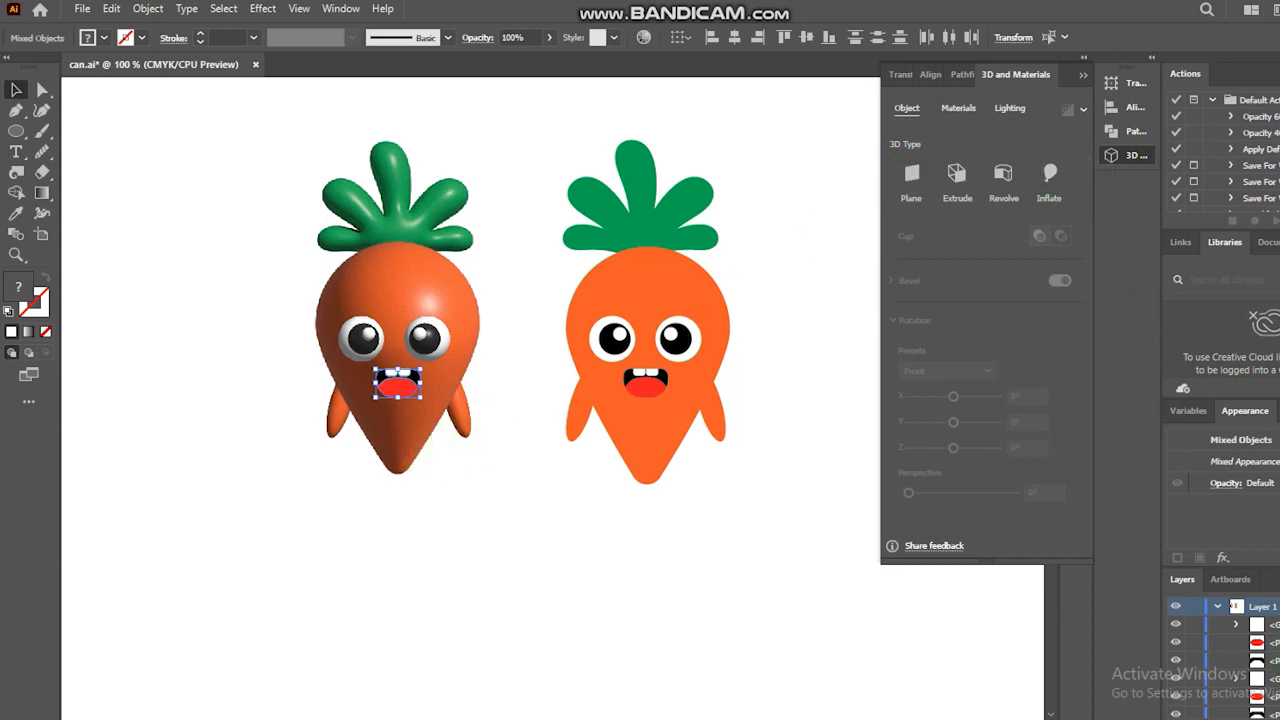
click(1049, 174)
click(497, 535)
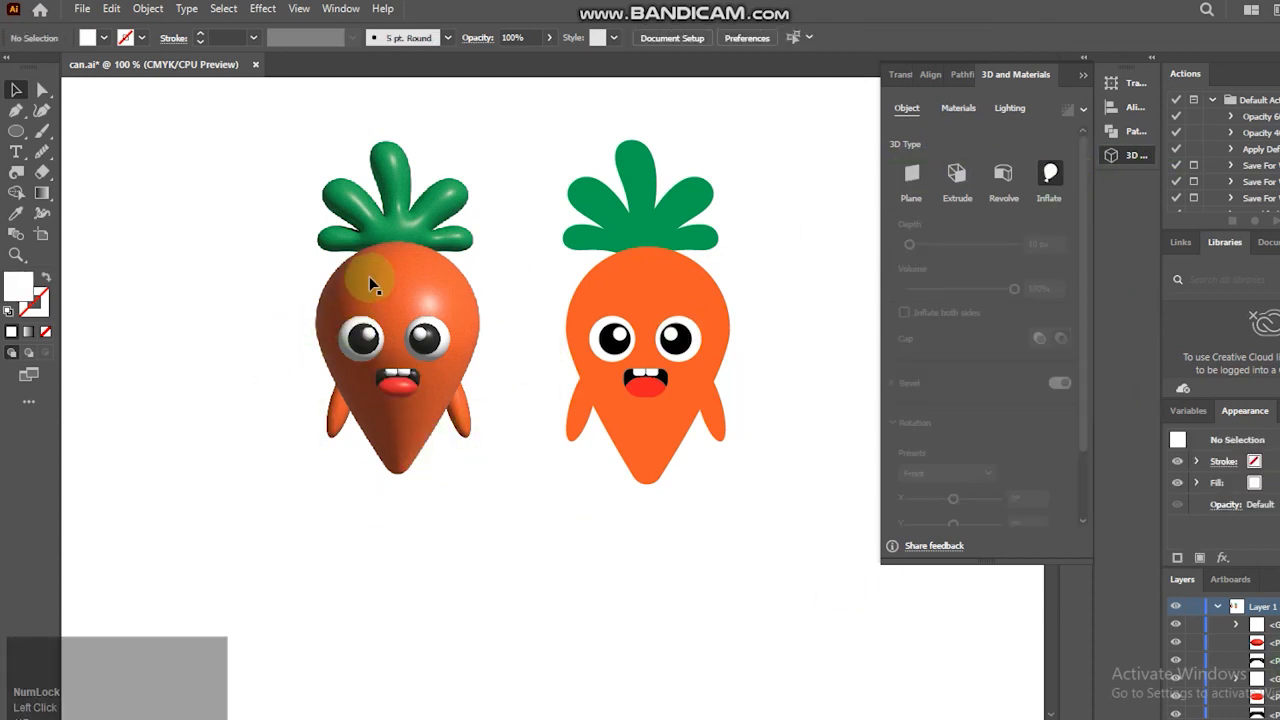
Set the ambient light intensity of the revolved carrot body to 100%.
click(414, 436)
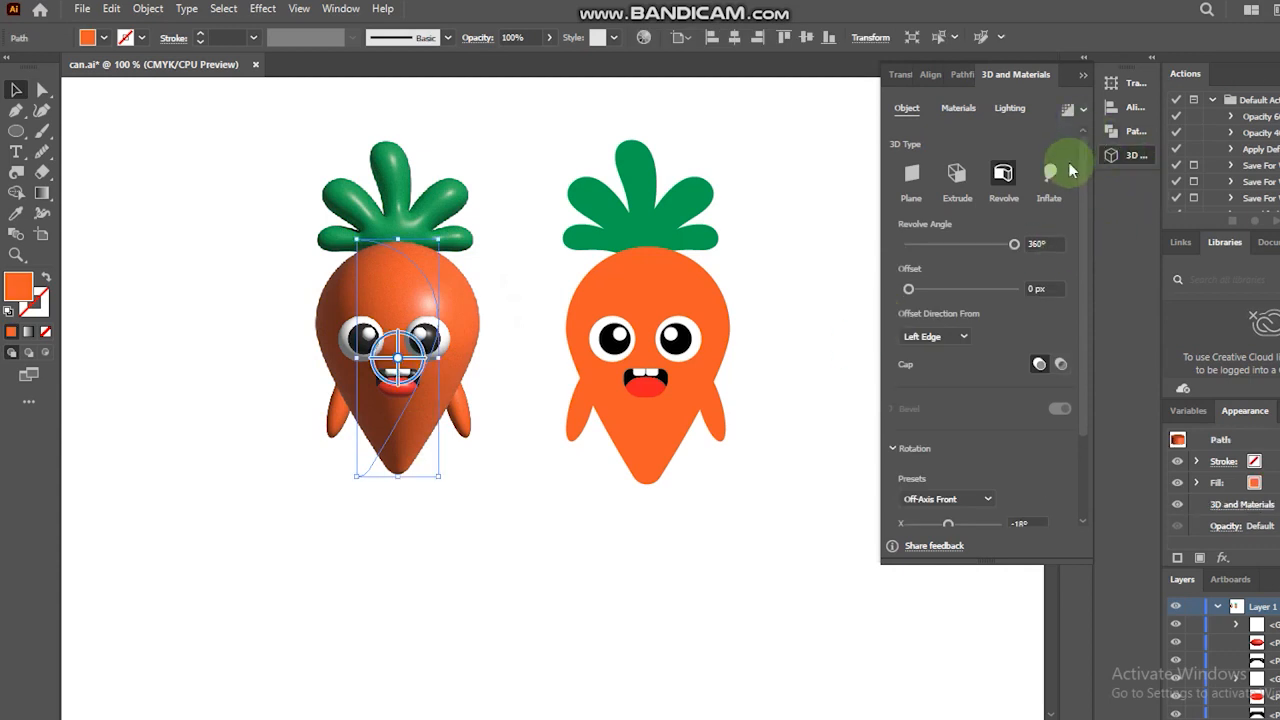
click(1008, 109)
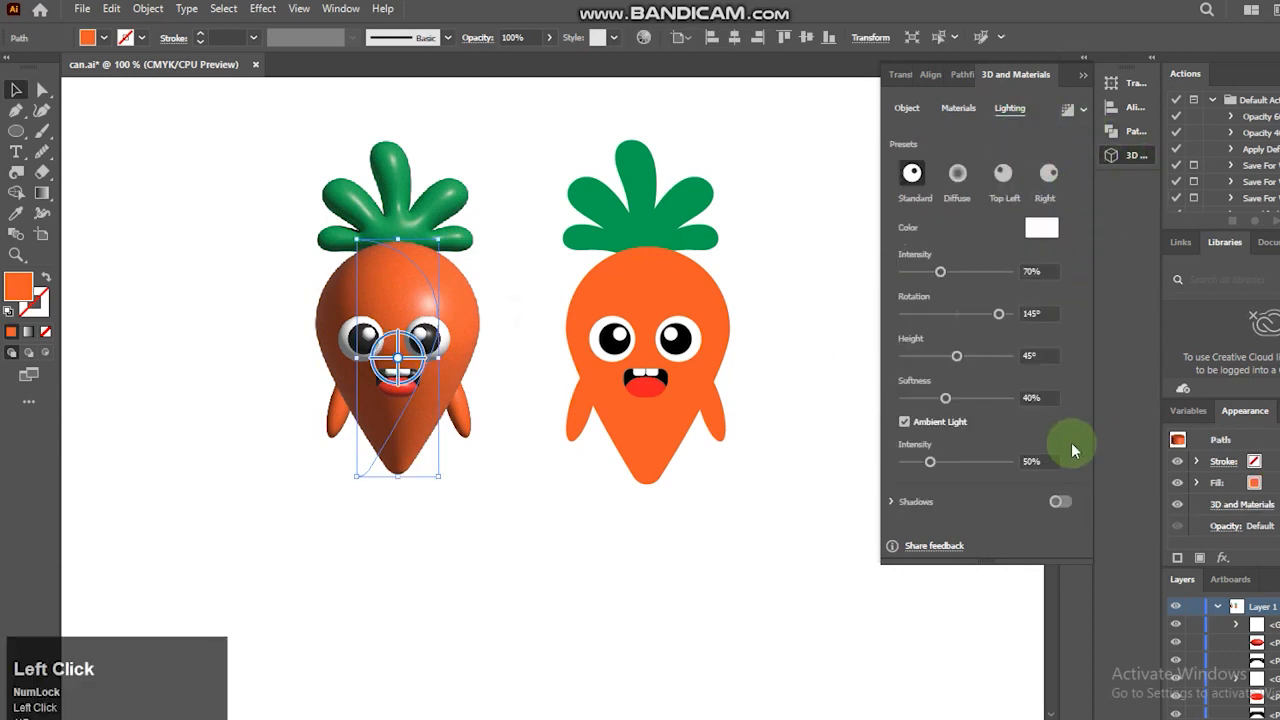
click(320, 428)
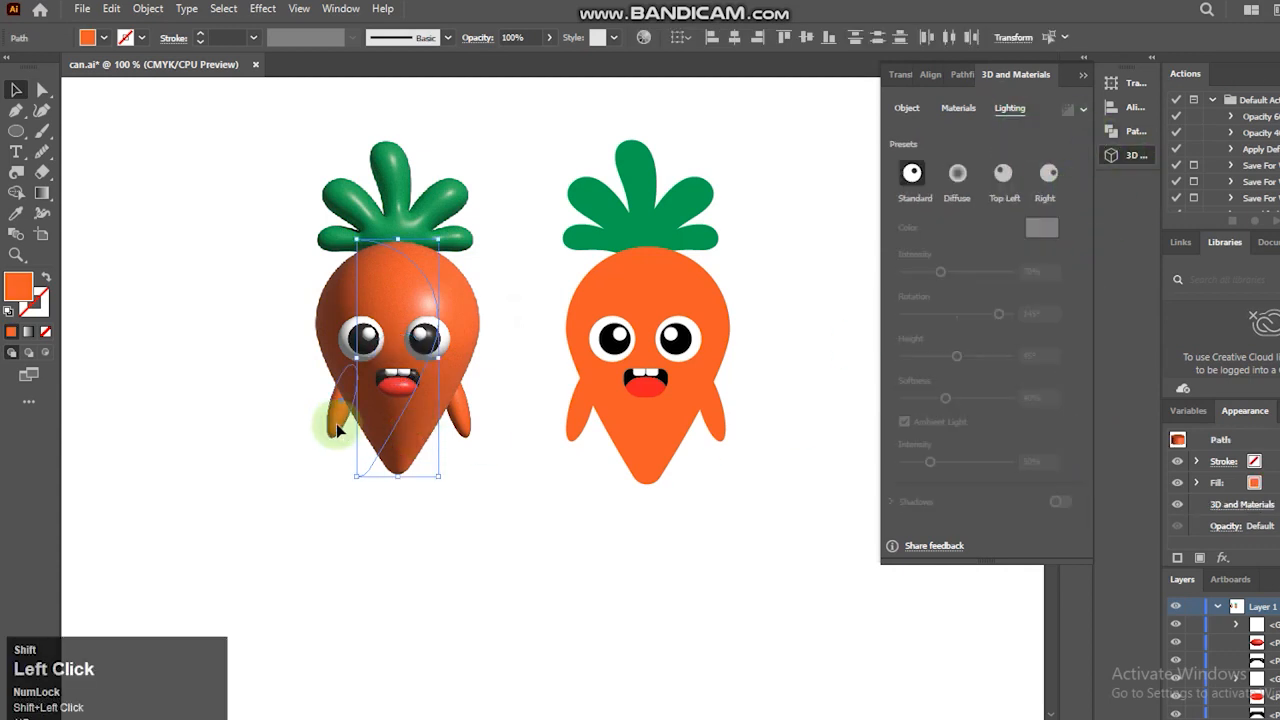
click(403, 466)
click(1030, 461)
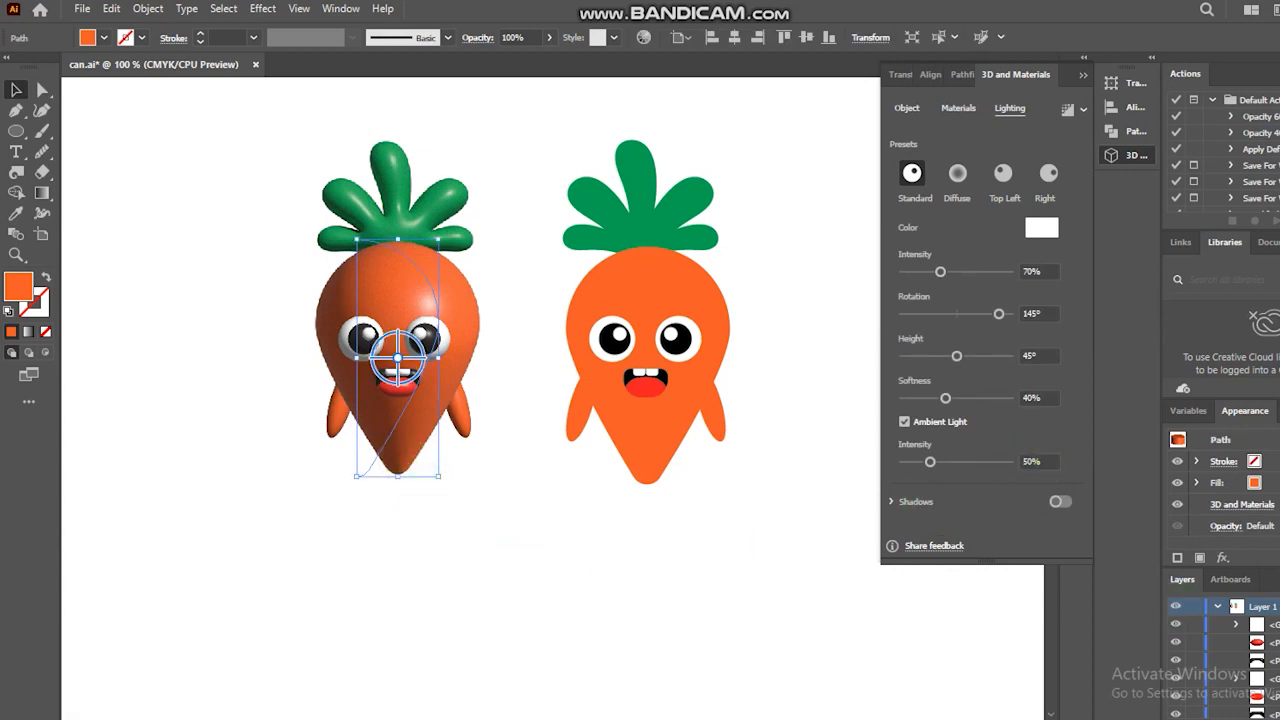
text(100)
click(985, 482)
drag(1019, 457, 1082, 458)
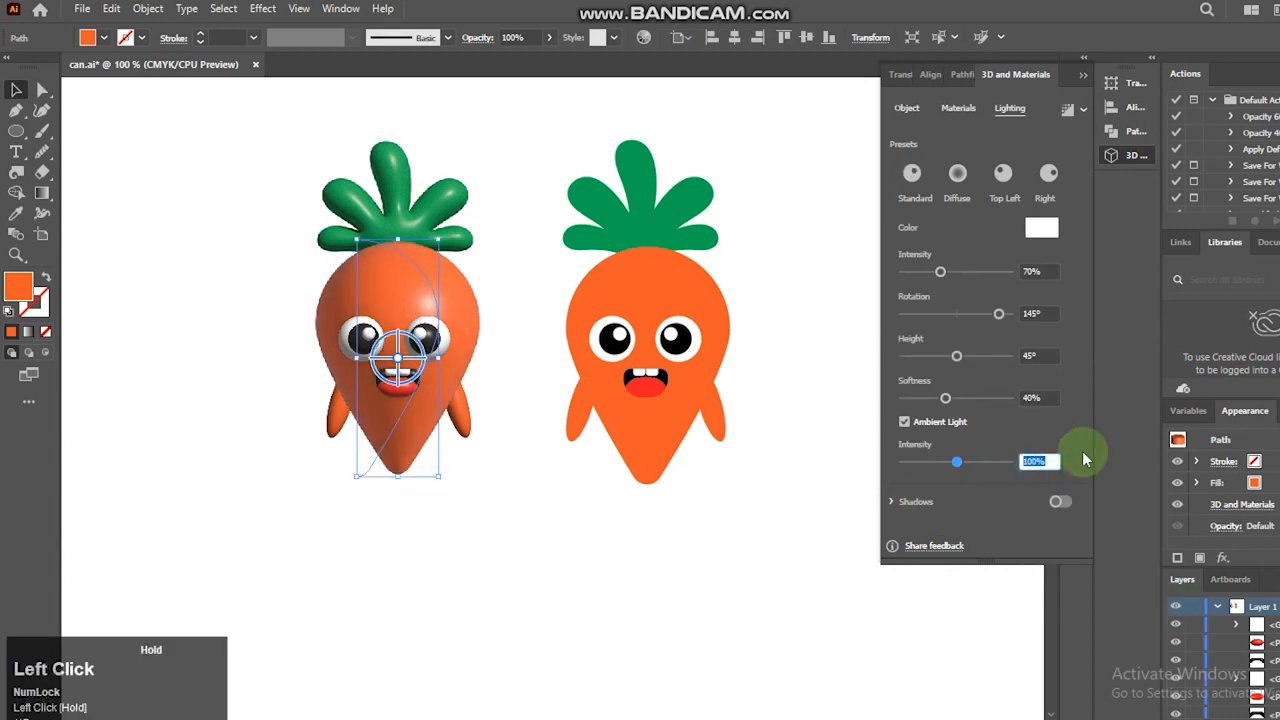
click(773, 530)
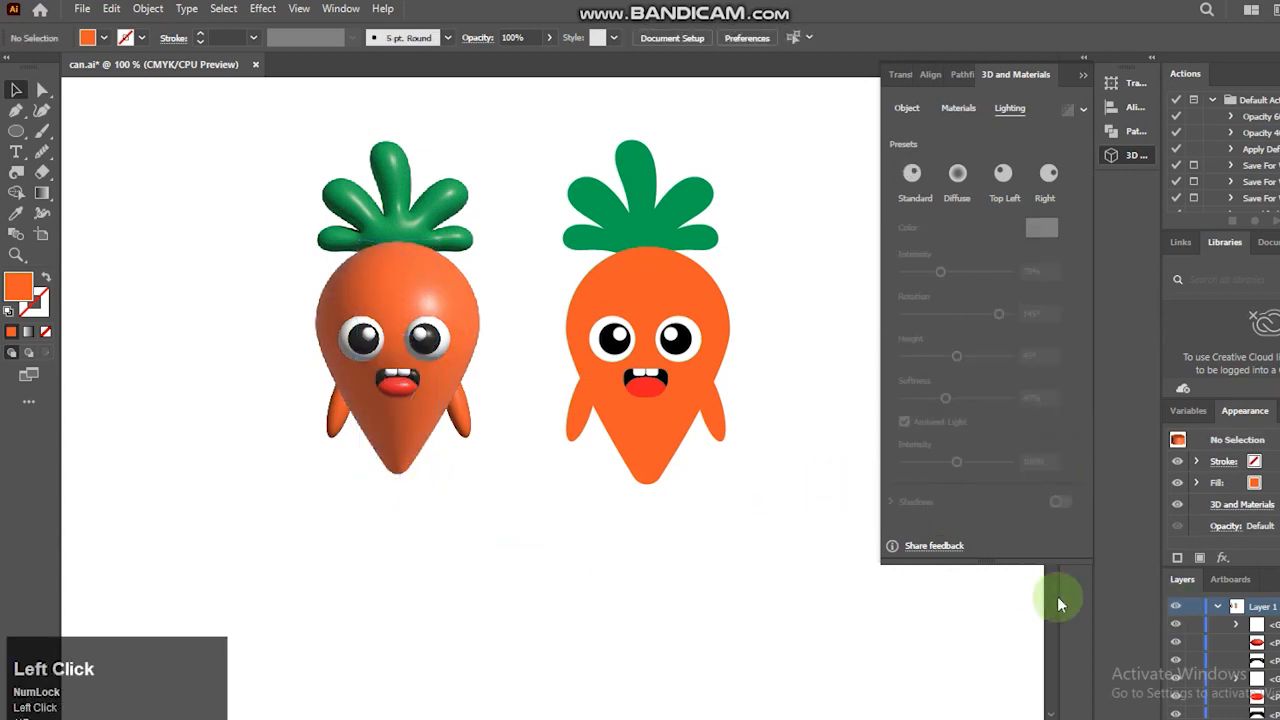
Set the body's main light intensity to 80% and render it with Ray Tracing at Medium quality.
click(430, 434)
click(1124, 478)
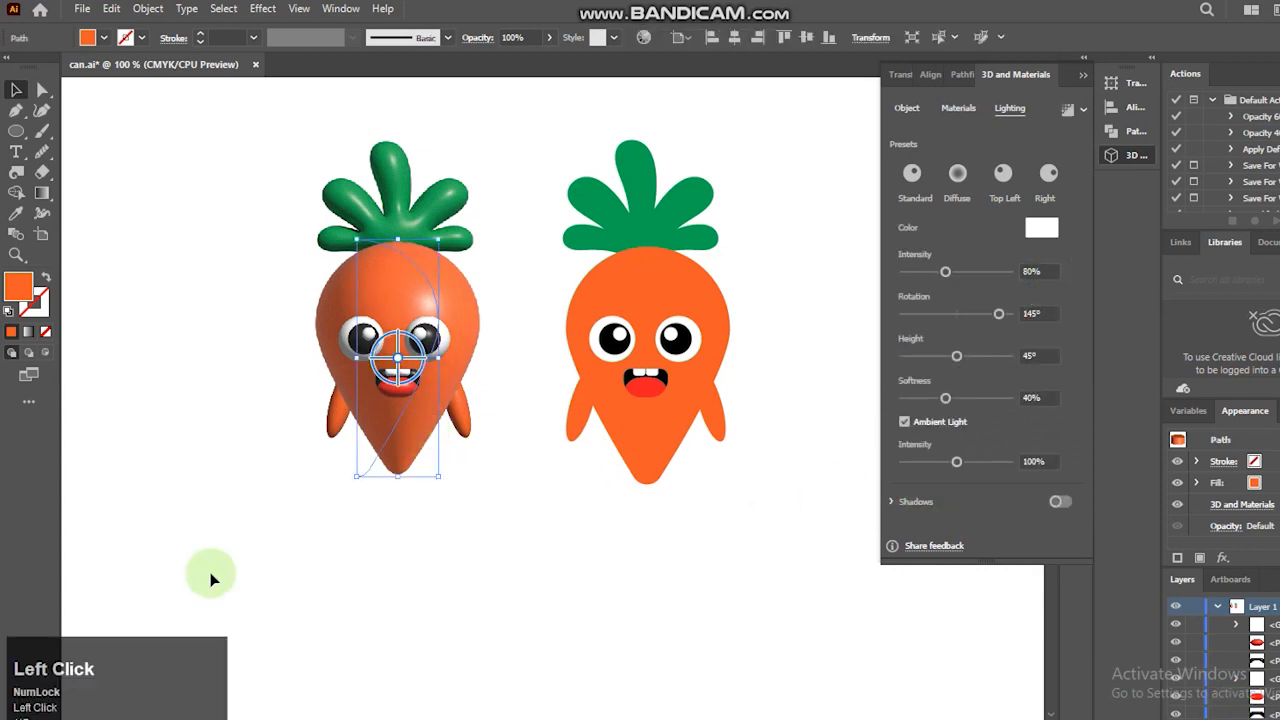
click(469, 281)
click(413, 298)
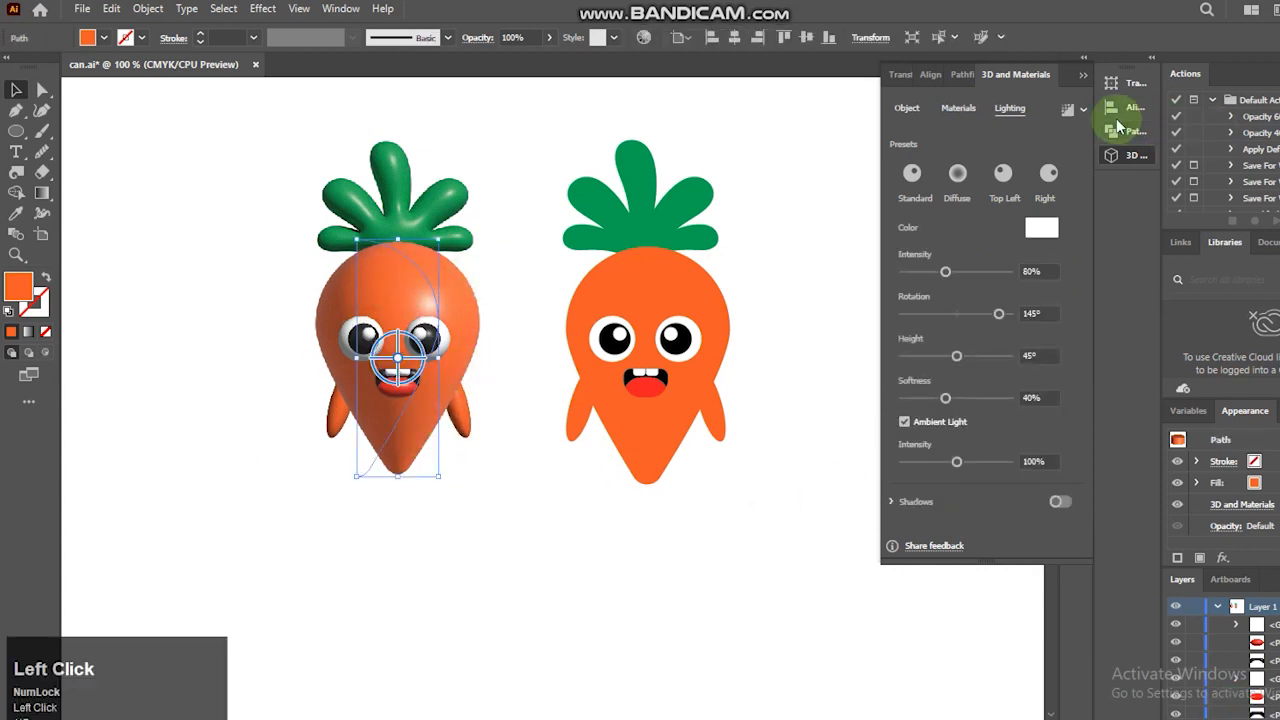
click(1086, 112)
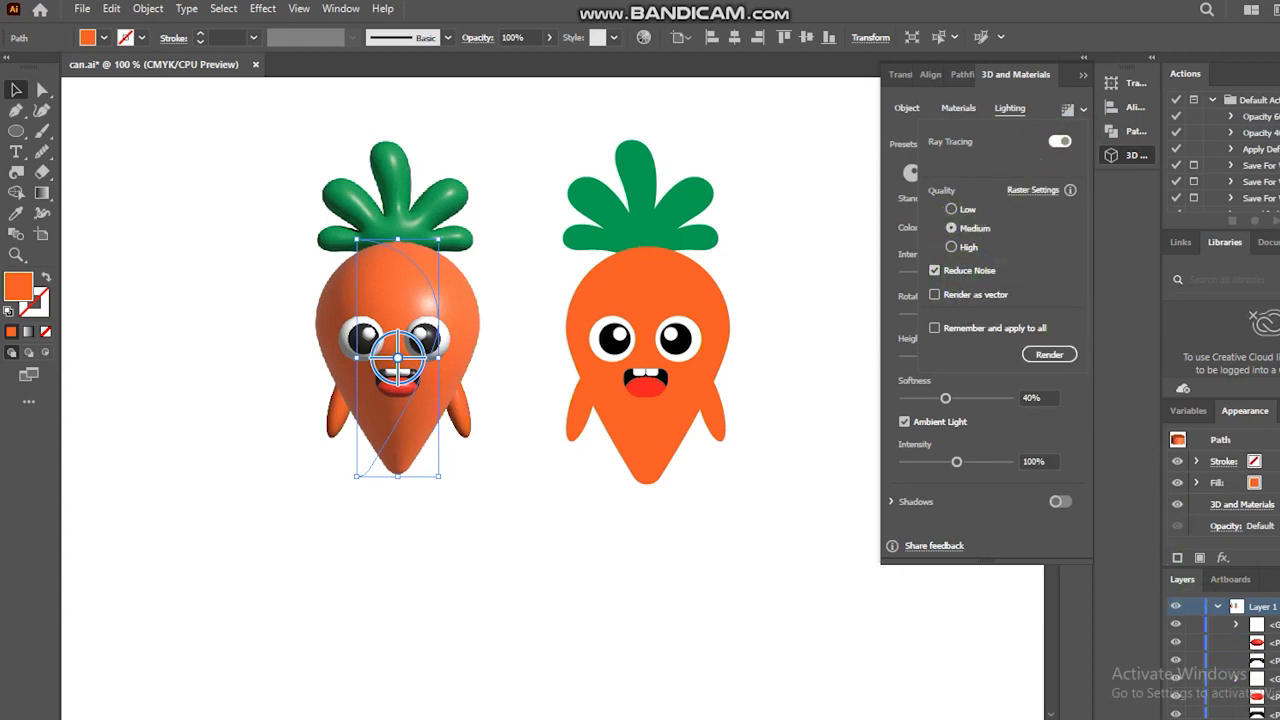
click(268, 414)
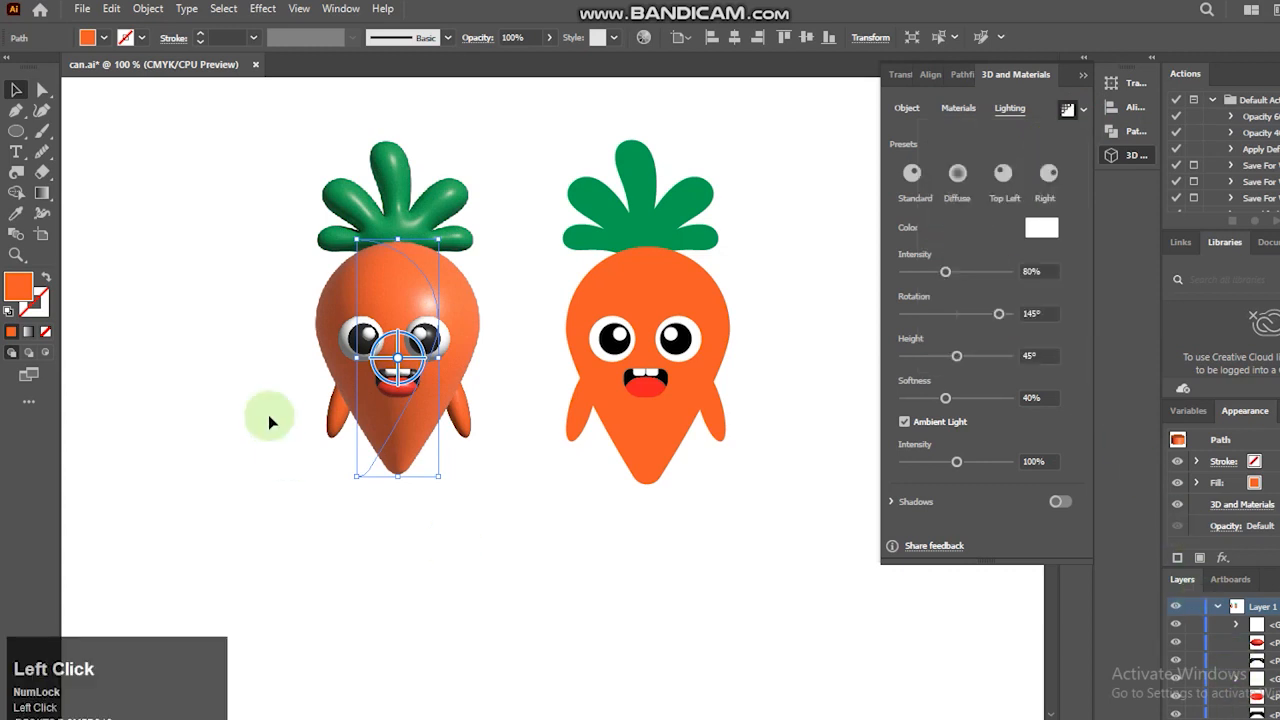
click(539, 552)
click(444, 345)
shift+click(335, 340)
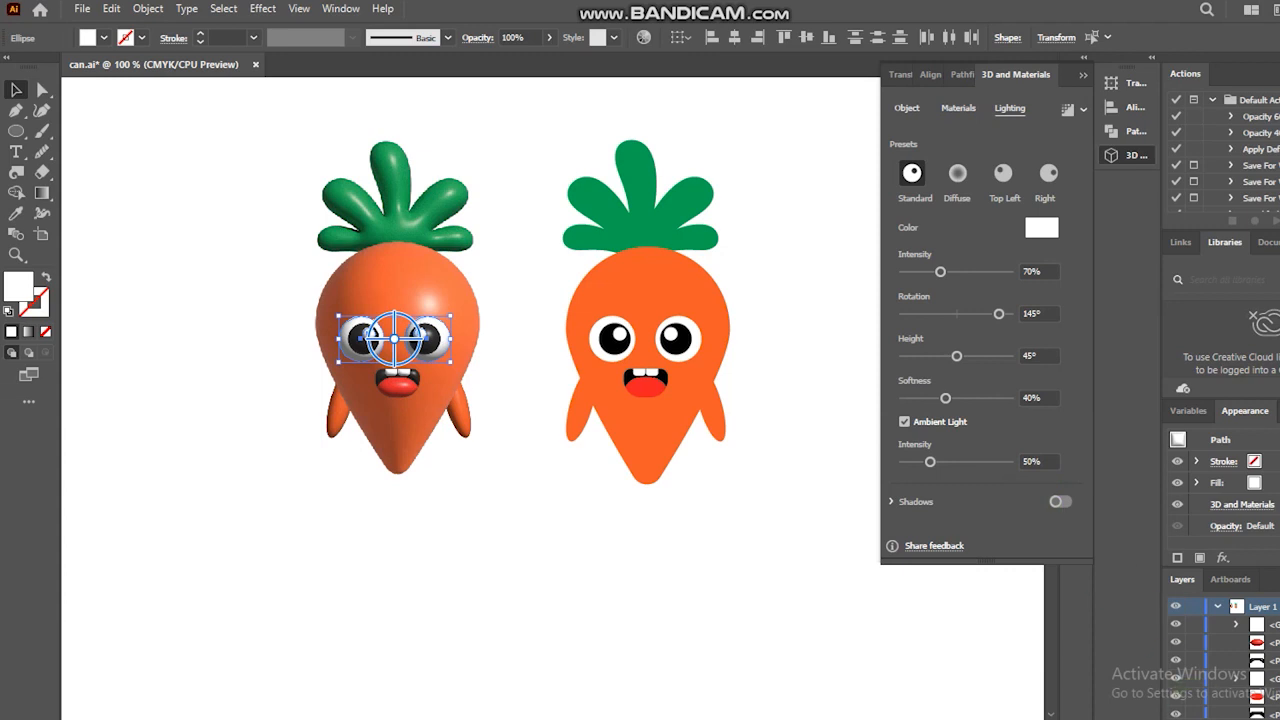
click(524, 506)
Set the ambient light intensity of the inflated leaf group to 100%.
click(404, 253)
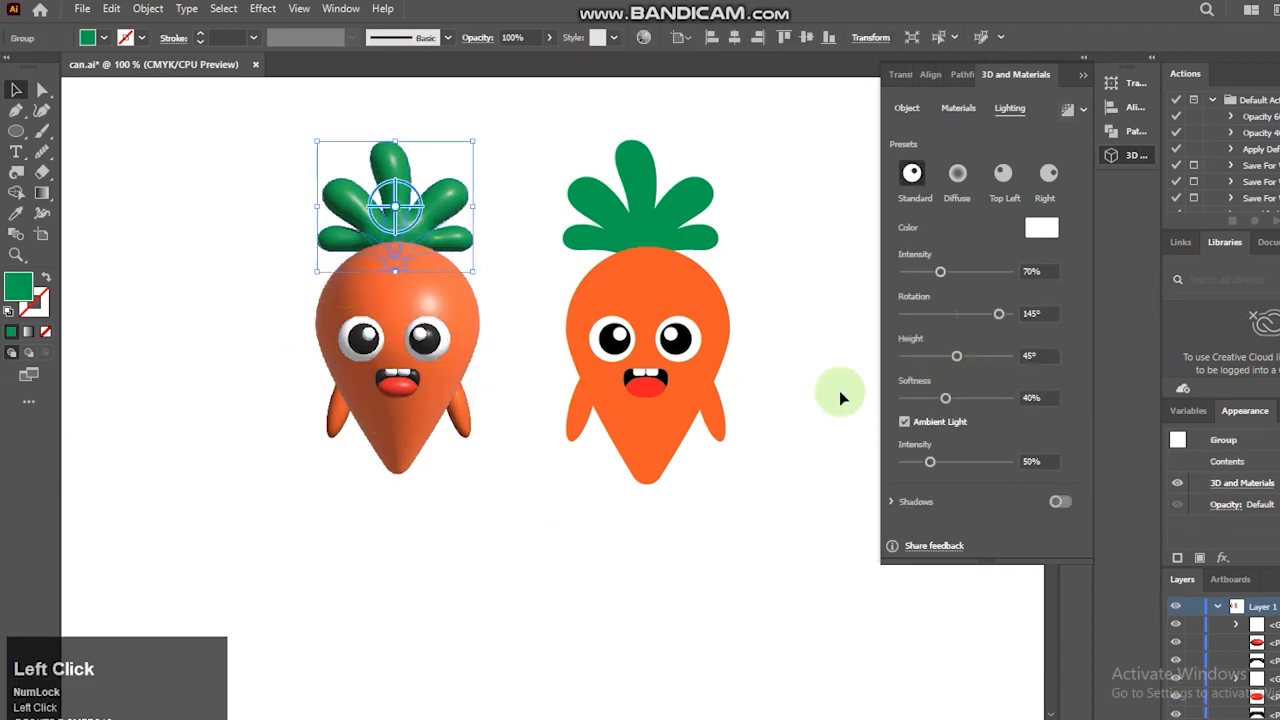
drag(1050, 463, 988, 466)
text(100)
key(Return)
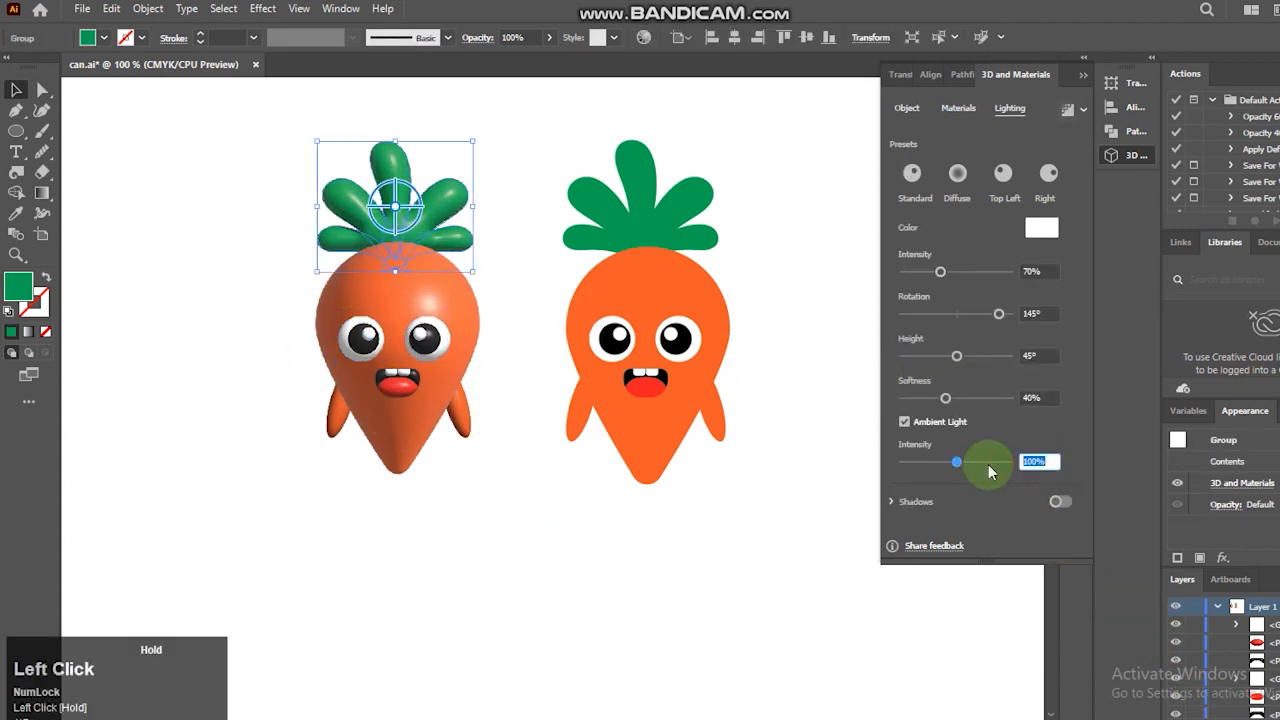
click(672, 562)
Set the leaf group's main light intensity to 80% and render it with Ray Tracing.
click(1035, 271)
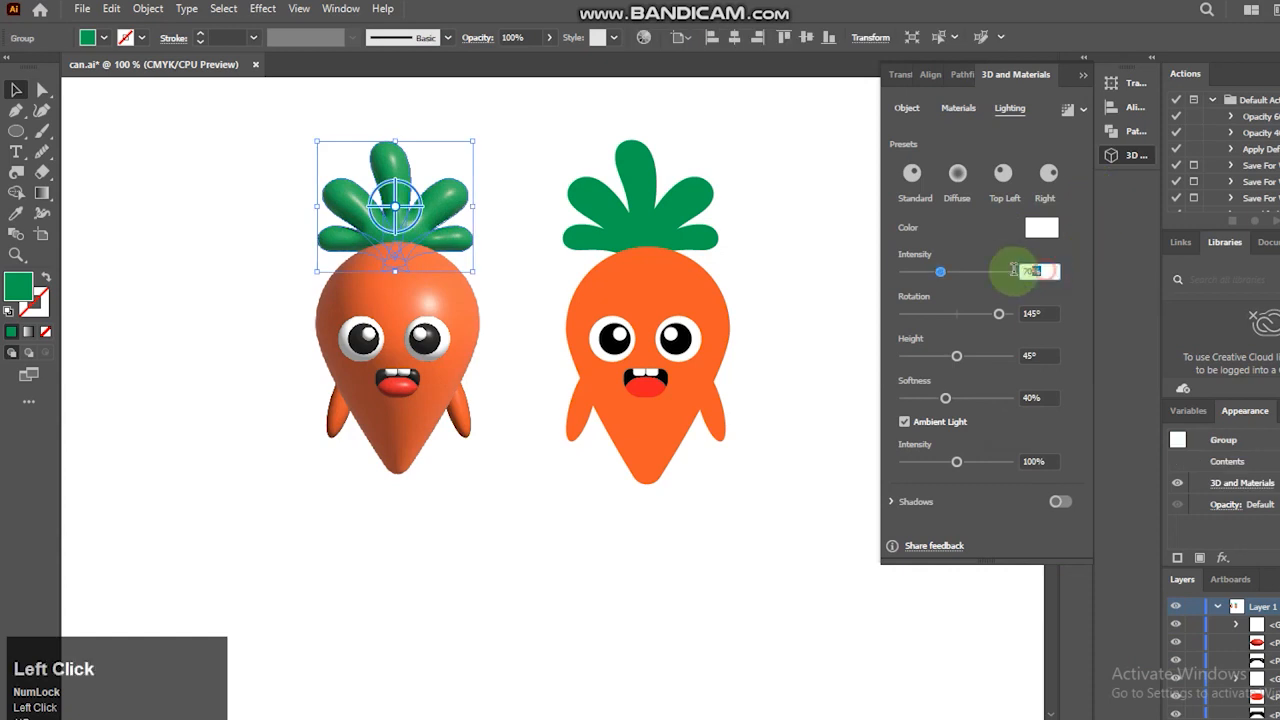
text(80)
click(943, 685)
click(393, 180)
click(1067, 109)
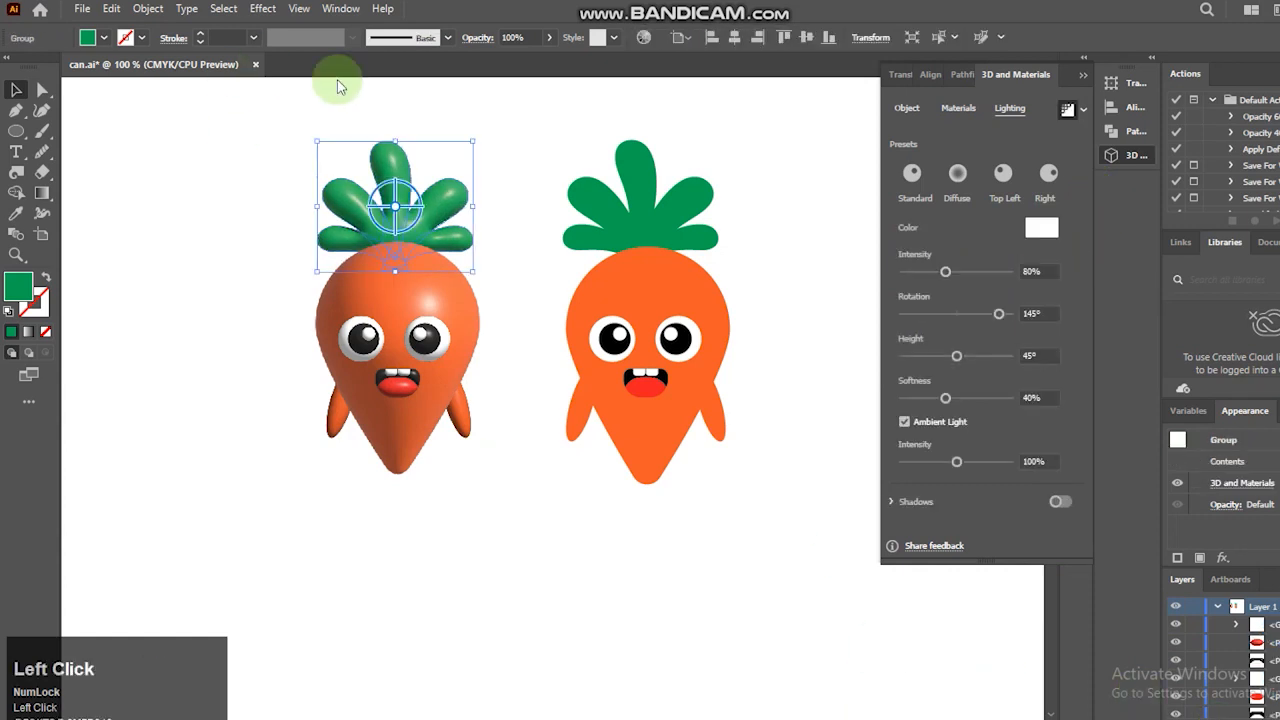
Increase the ambient light intensity of both arms of the 3D carrot together.
click(333, 425)
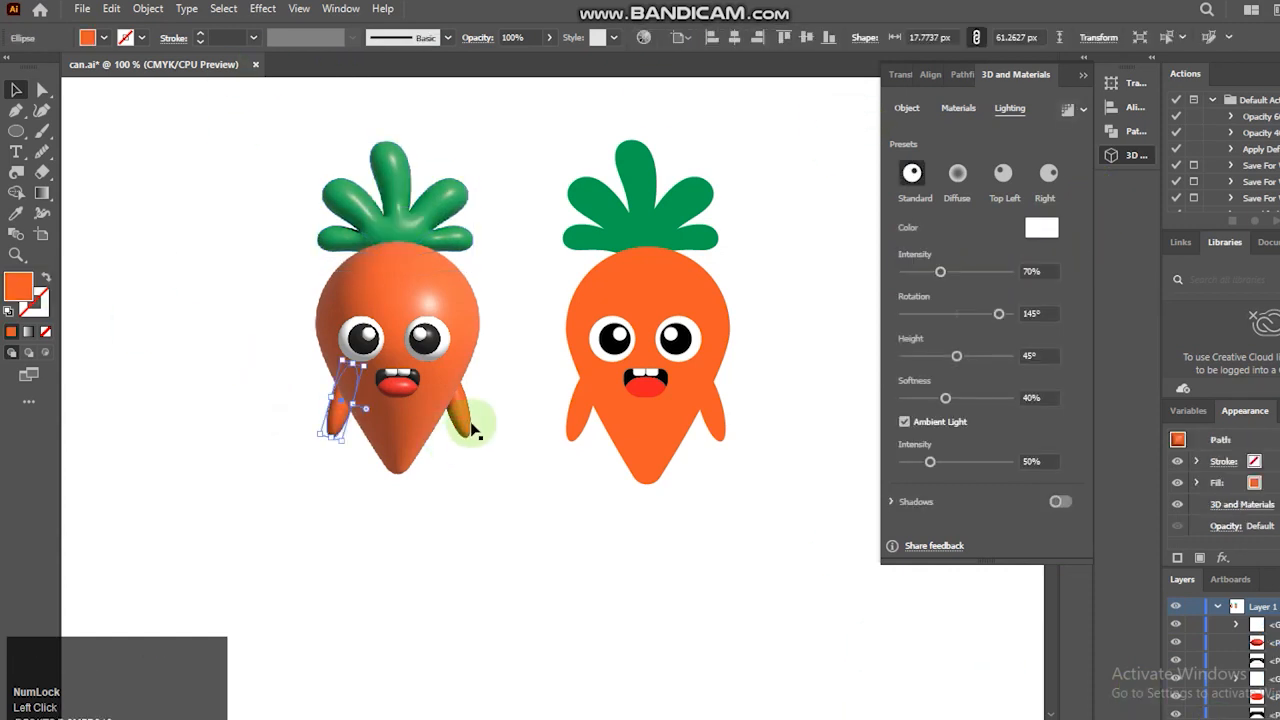
shift+click(468, 422)
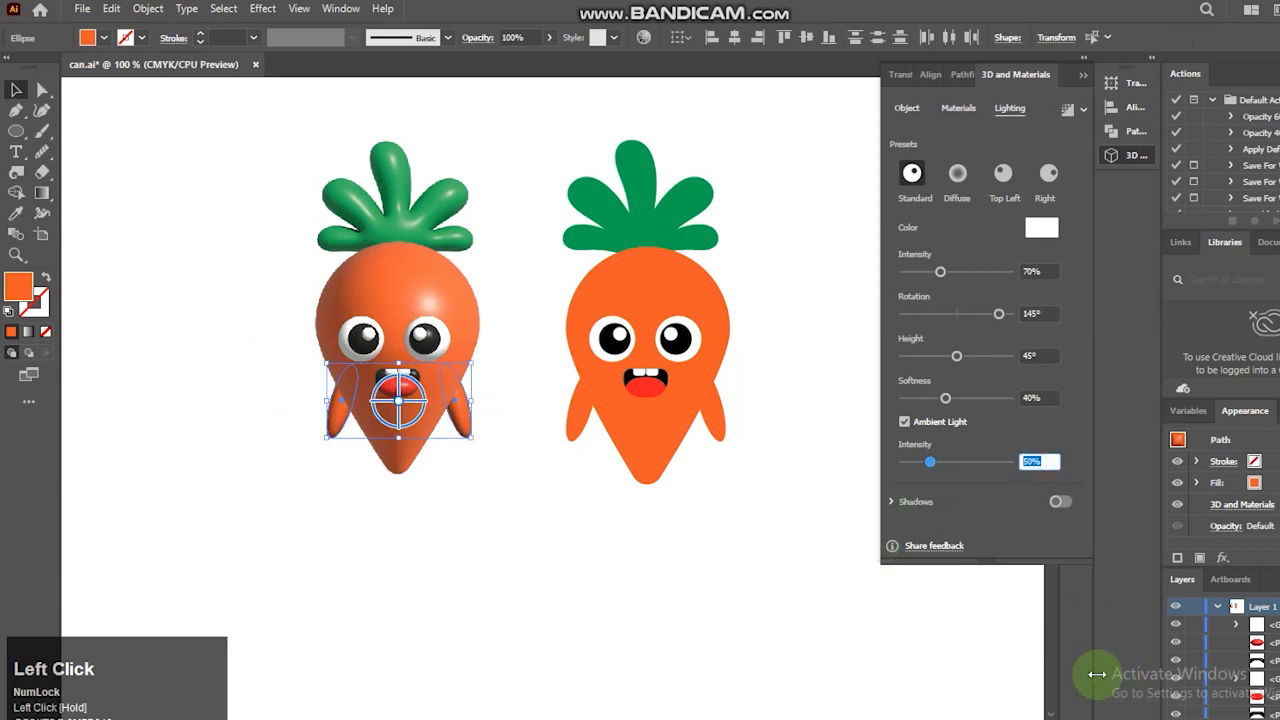
click(660, 532)
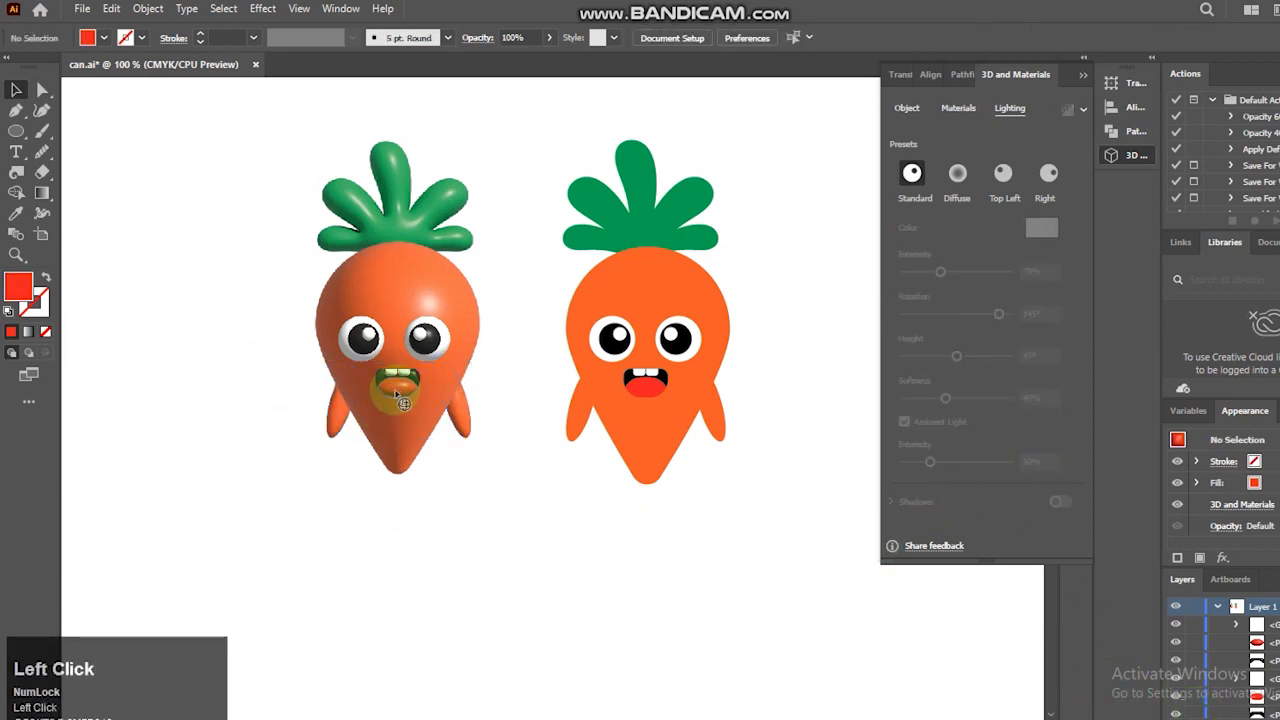
Reduce the Inflate volume of the 3D carrot's red tongue to 50%.
click(398, 400)
click(905, 110)
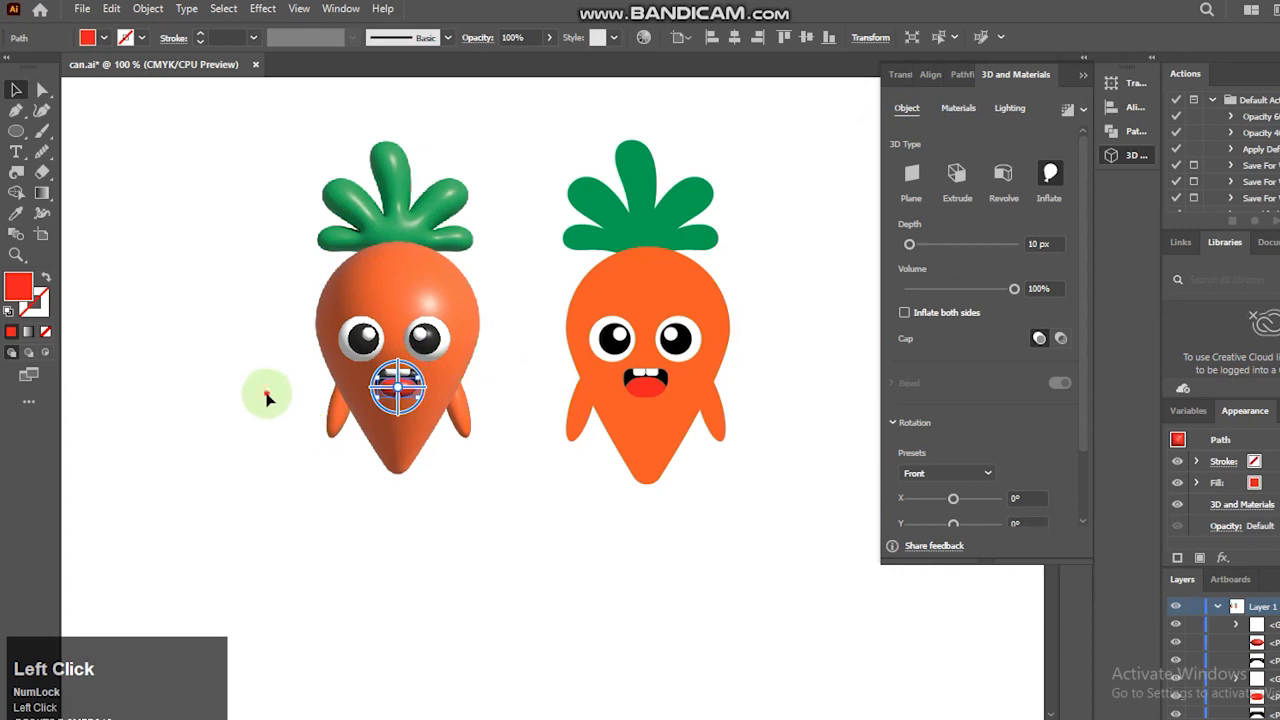
shift+click(383, 383)
click(397, 394)
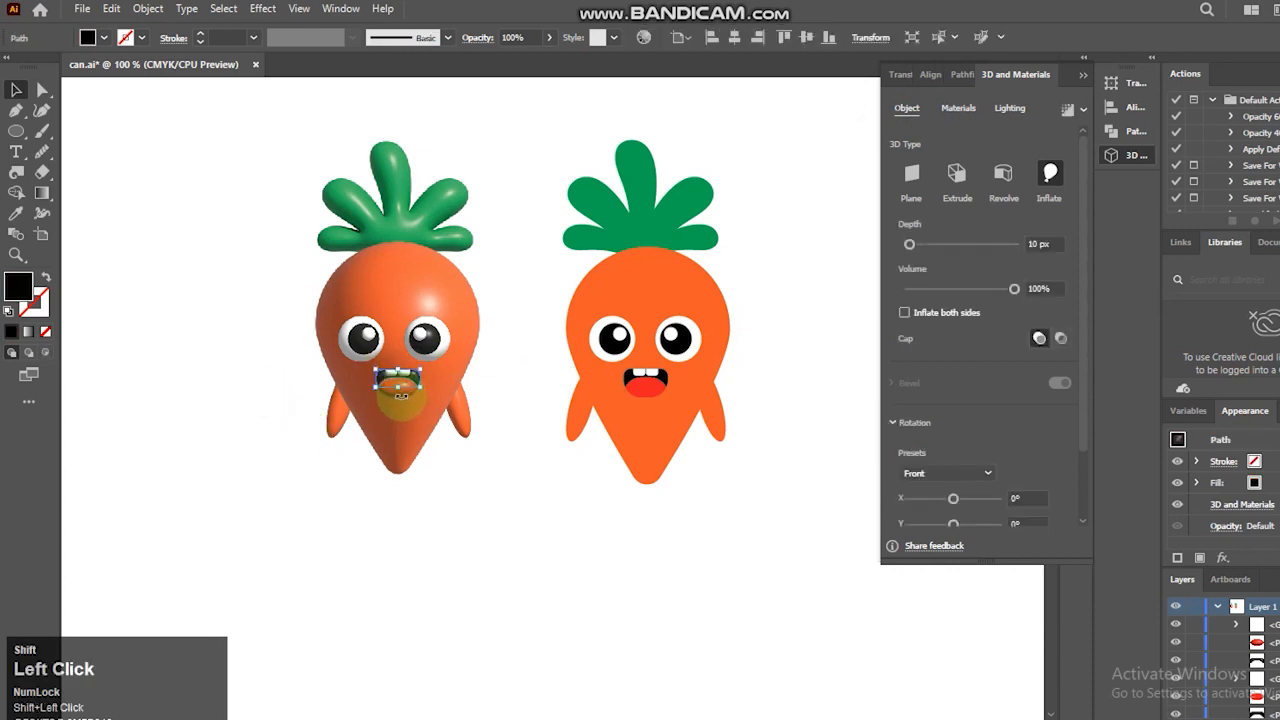
shift+click(400, 388)
click(429, 469)
click(402, 392)
click(1054, 288)
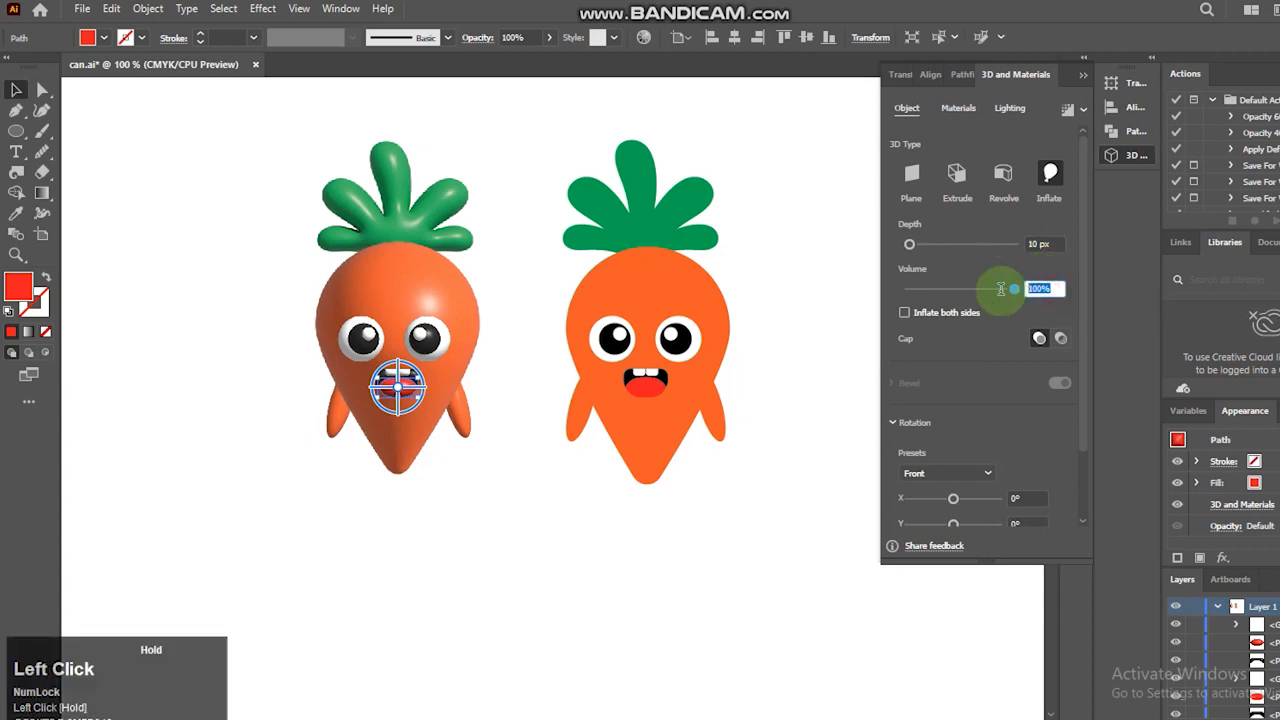
text(50)
click(1050, 276)
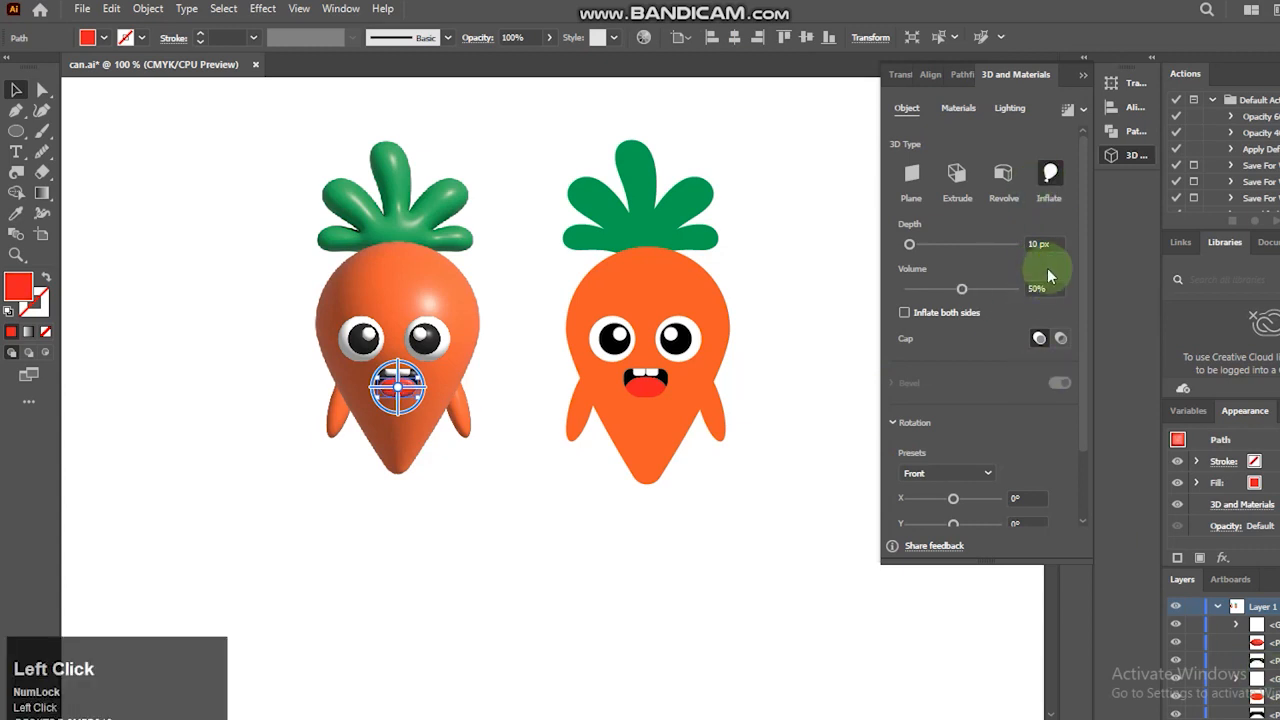
Reduce the Inflate volume of the 3D carrot's black mouth shape to 50%.
click(457, 523)
click(420, 385)
click(1046, 286)
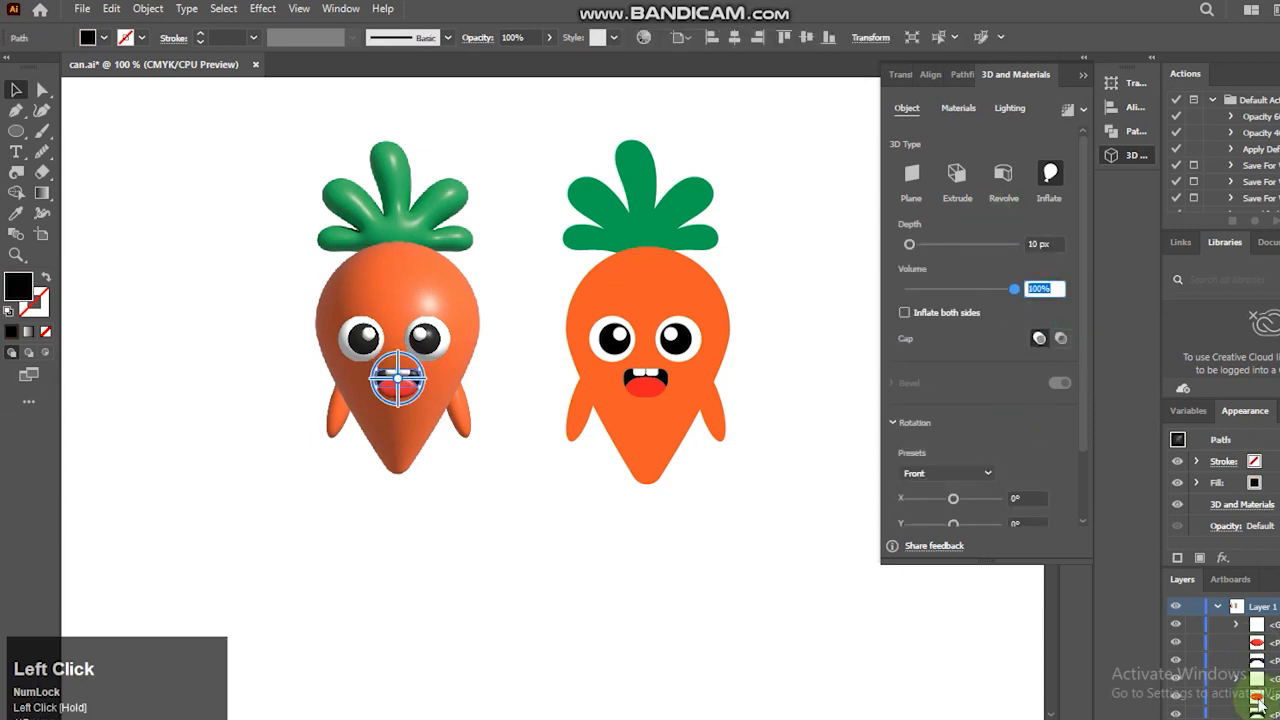
click(423, 479)
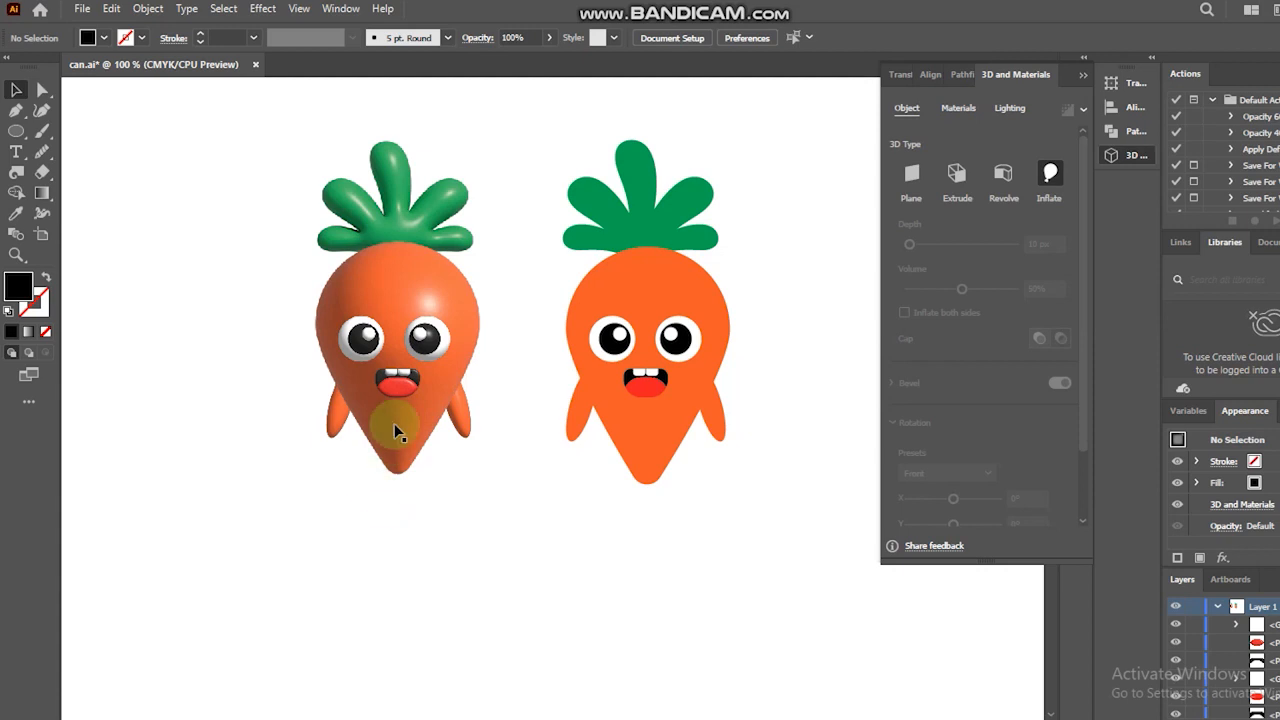
Open the lighting settings for the 3D carrot's teeth and finish with nothing selected.
click(399, 376)
click(1009, 108)
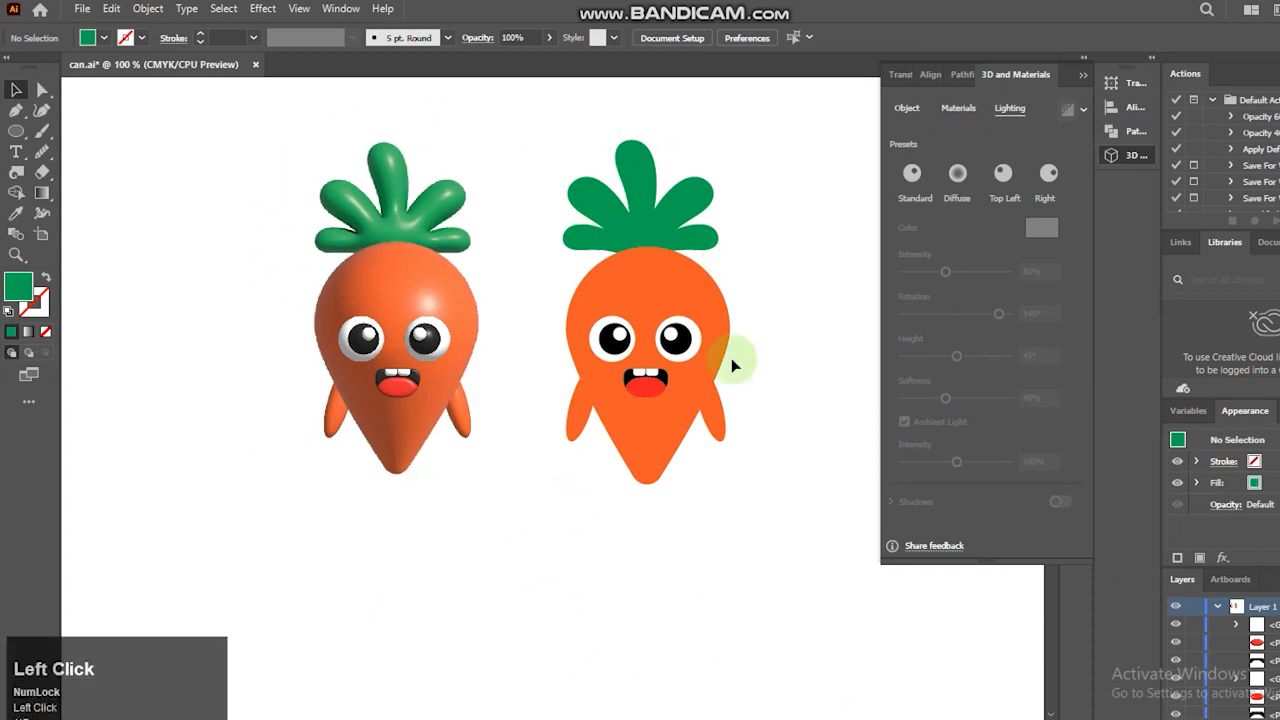
click(543, 578)
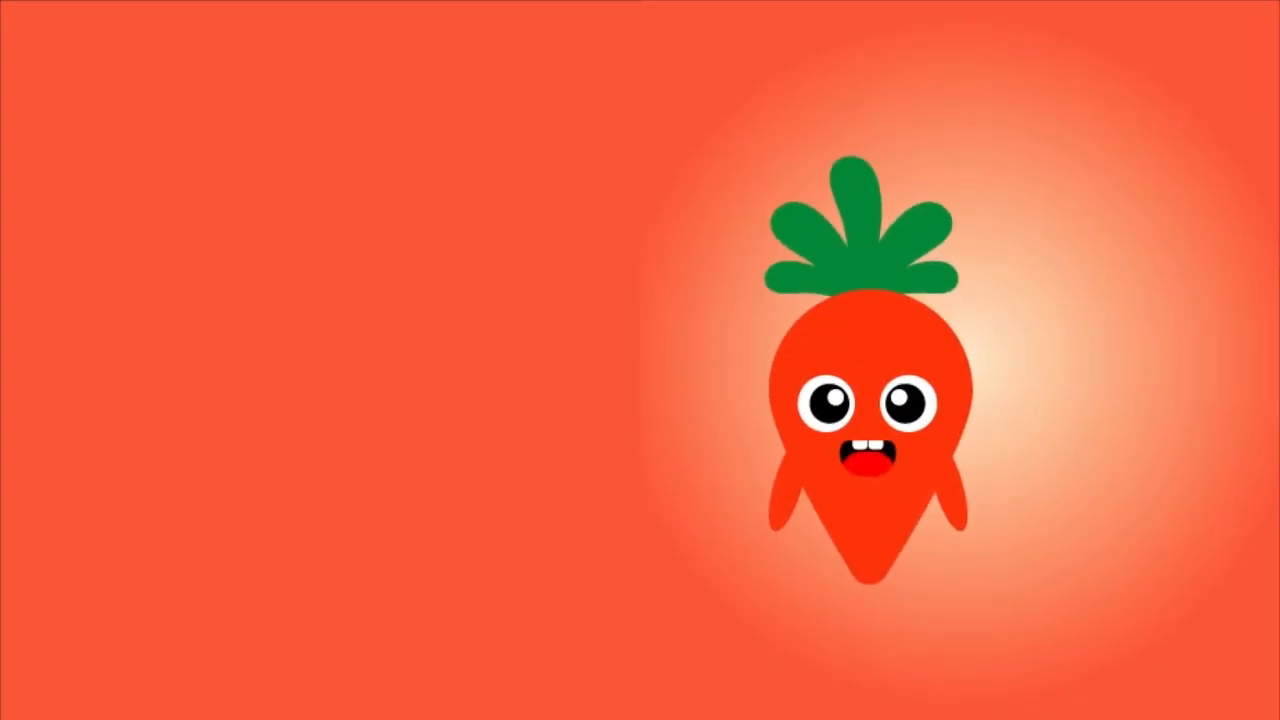